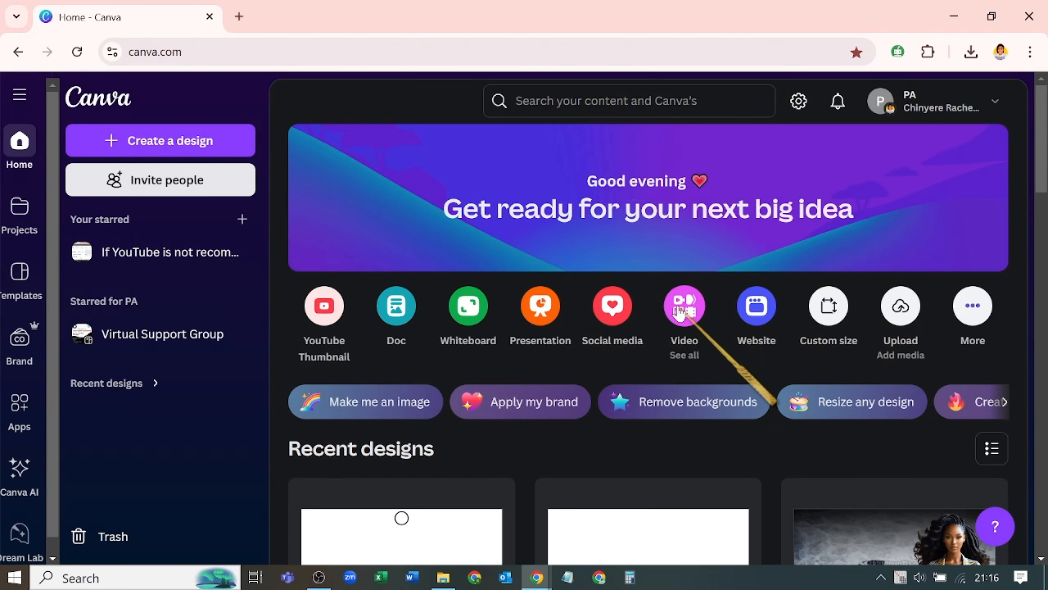
Create a blank 1920 × 1080 YouTube Video design and shrink the timeline area to enlarge the canvas.
left_click(678, 310)
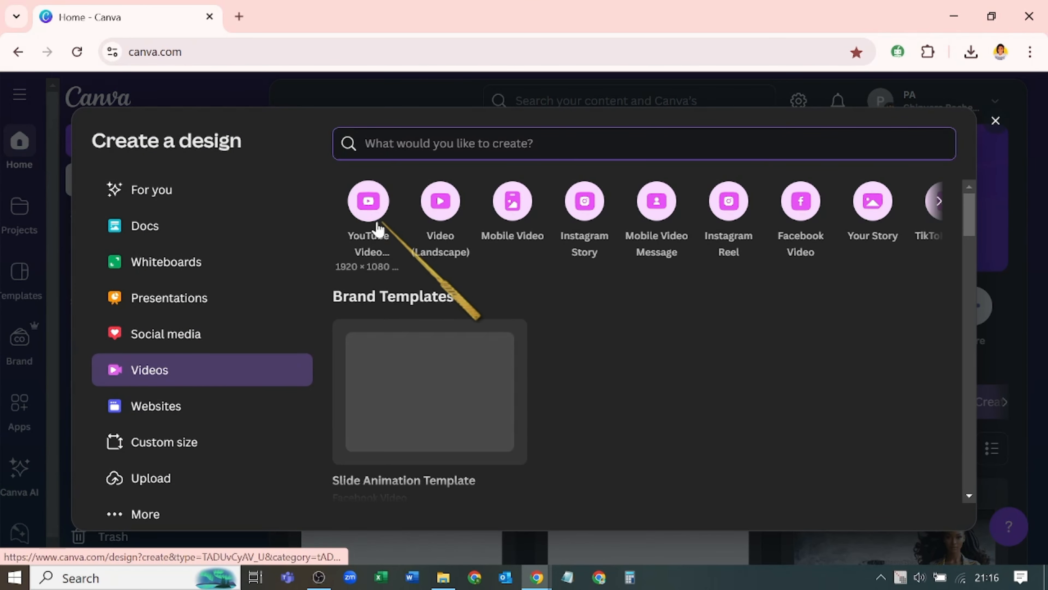
left_click(368, 202)
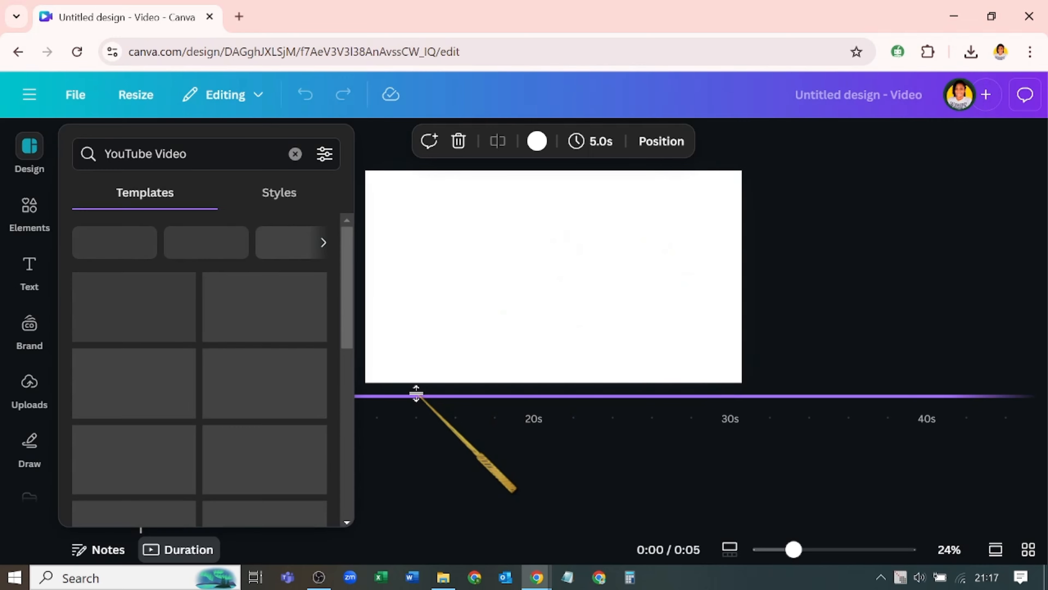
left_click_drag(415, 393, 404, 452)
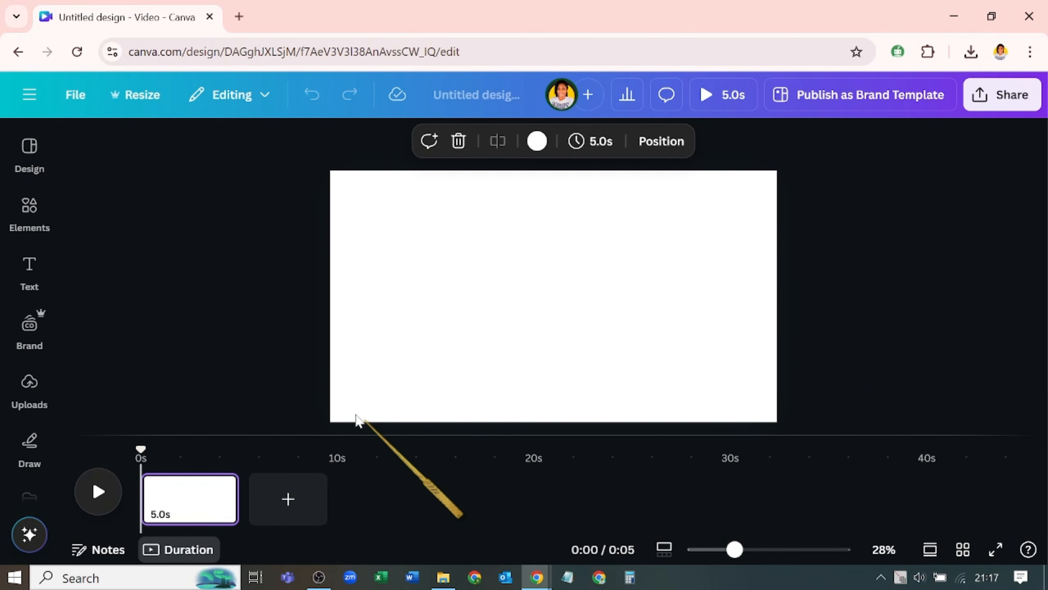
Find the basic shapes among the elements and add a circle to the page.
mouse_move(9, 219)
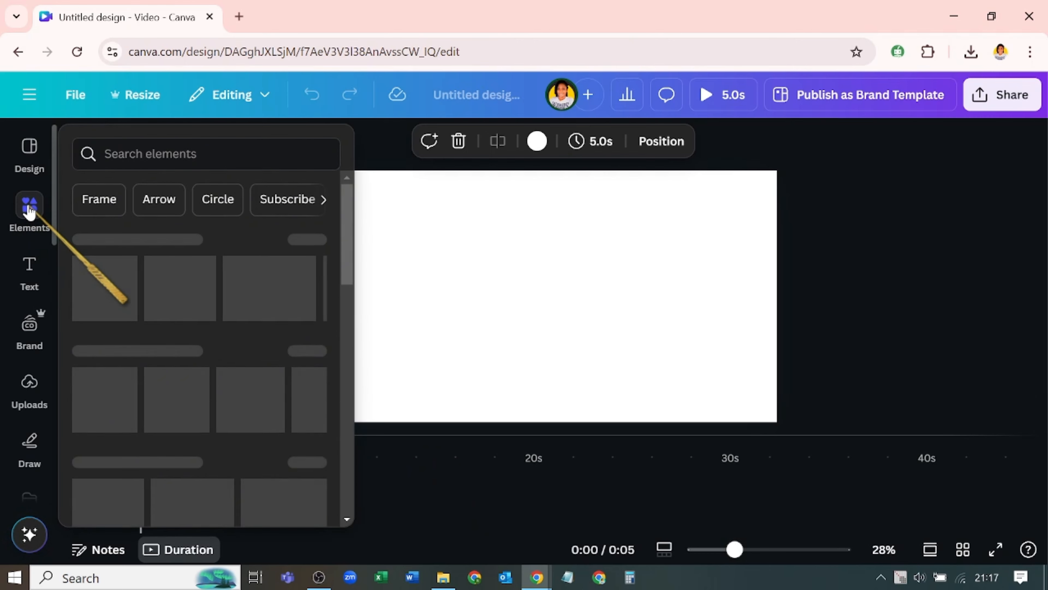
left_click(28, 207)
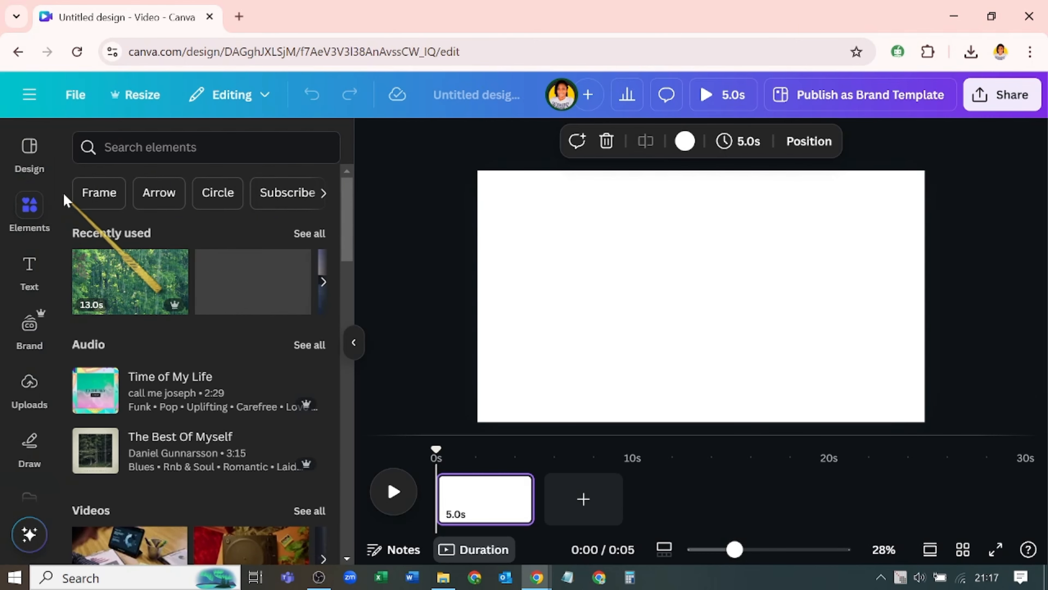
left_click(323, 193)
left_click(238, 197)
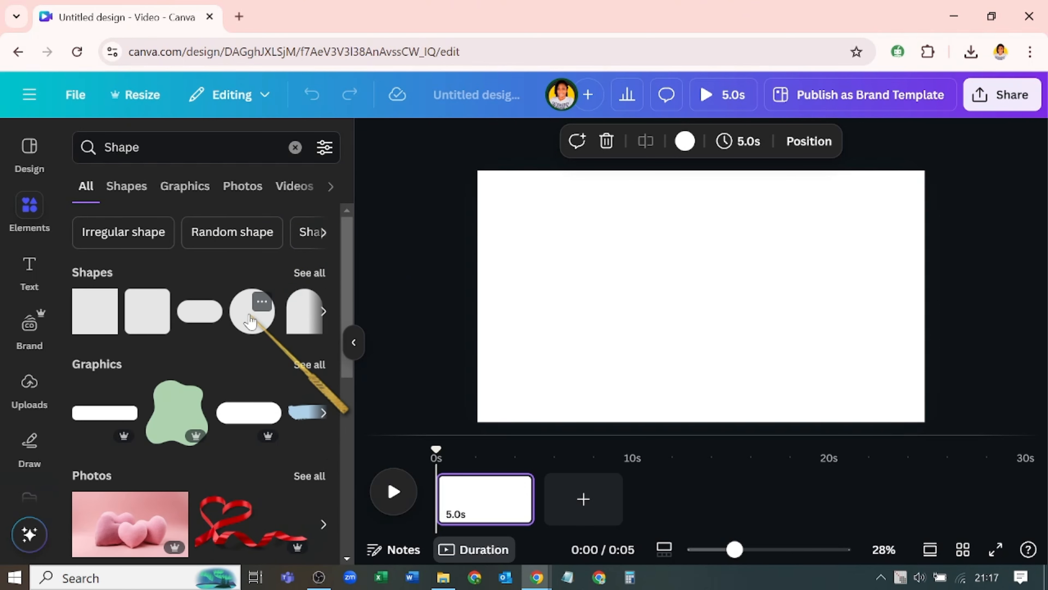
left_click(251, 320)
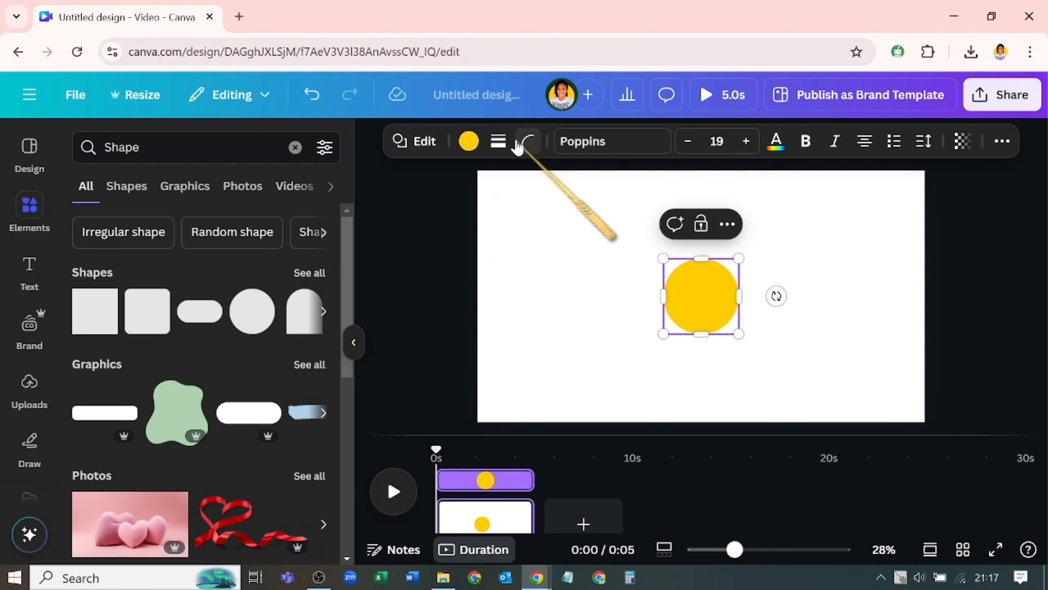
Give the circle a solid border with weight 10 and set its fill to no colour.
left_click(497, 143)
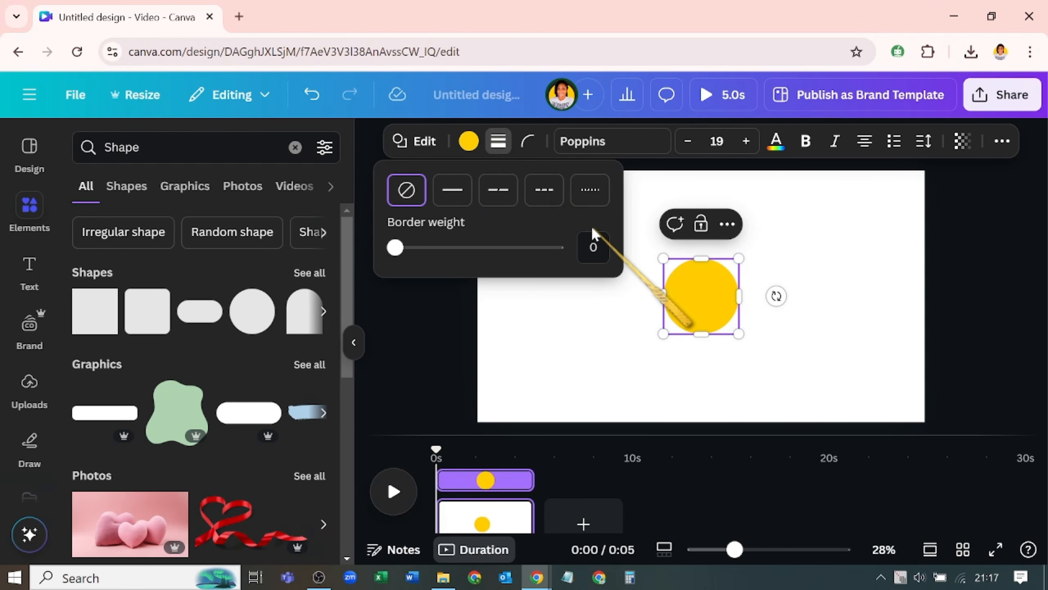
type("10")
key("Return")
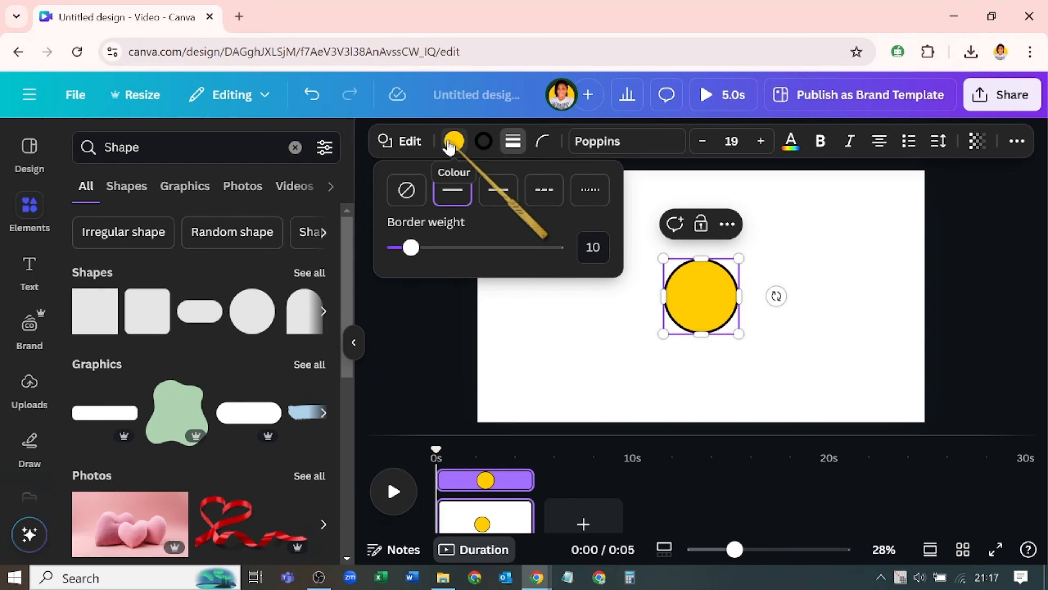
left_click(454, 141)
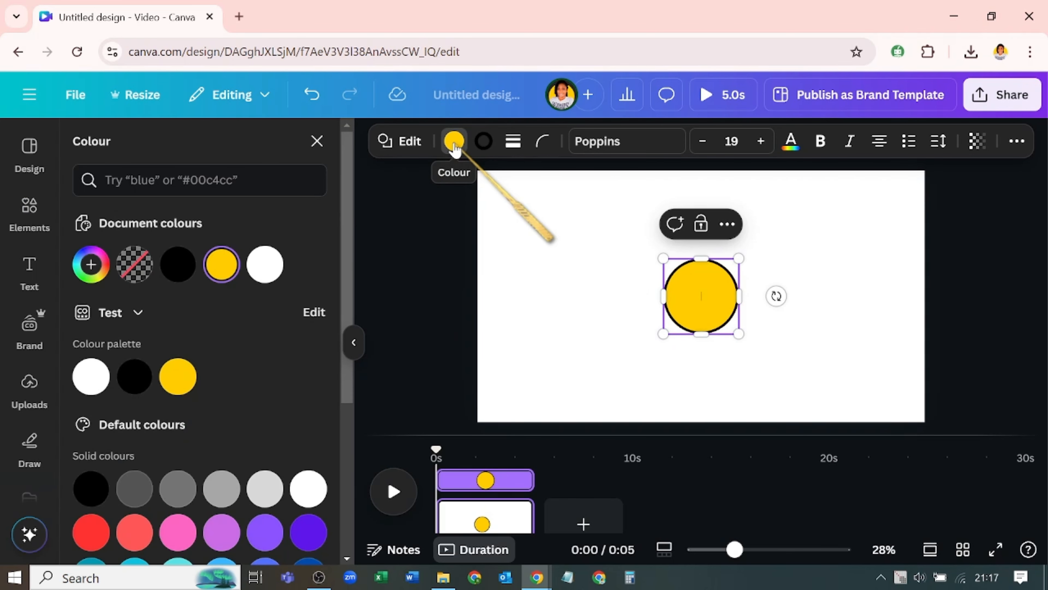
left_click(137, 266)
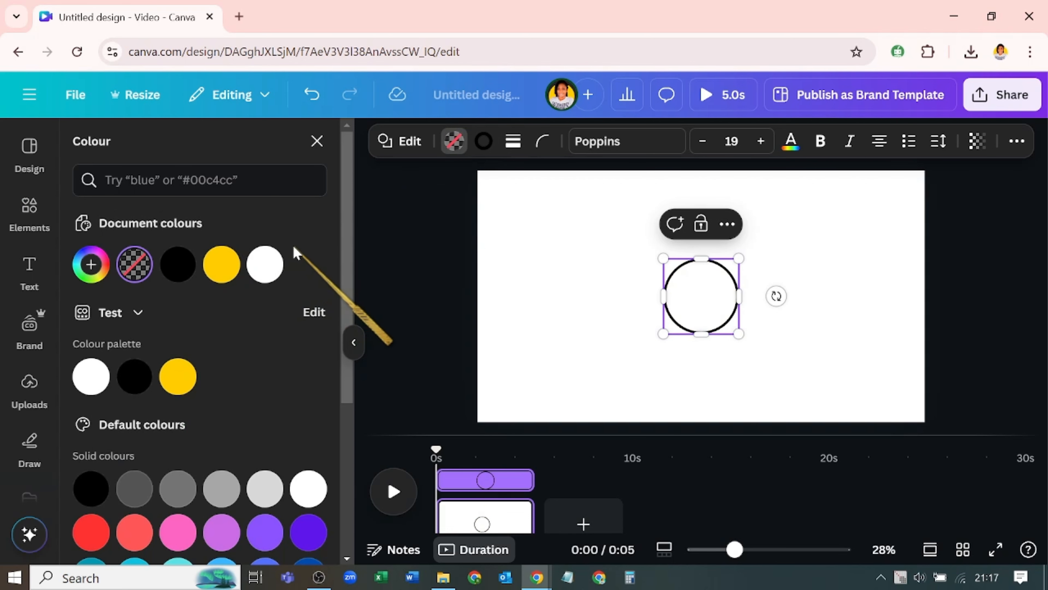
left_click(354, 343)
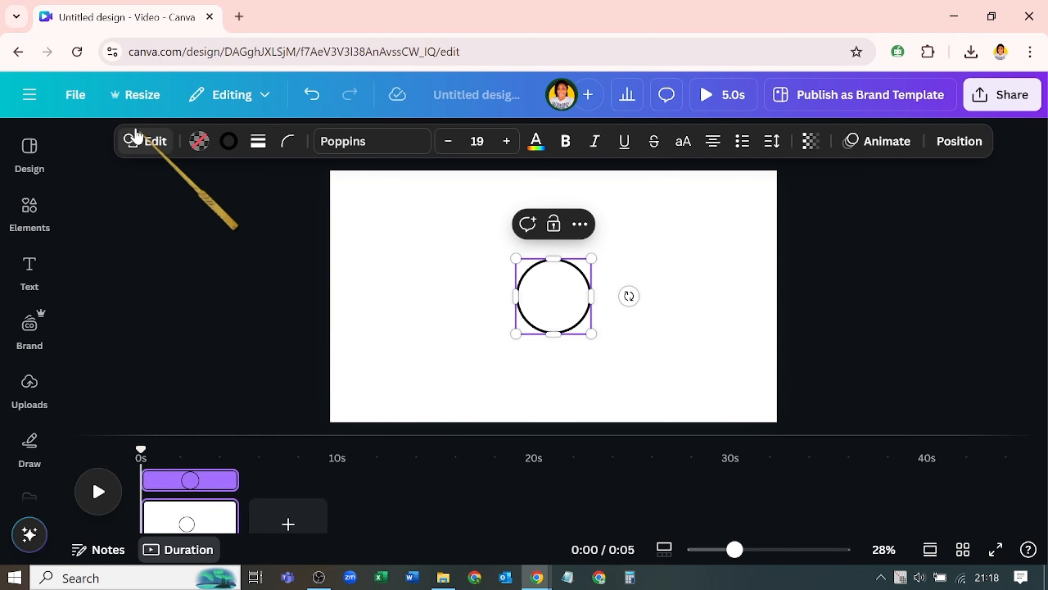
Add custom guides to the page with 3 columns, a 0 px column gap and 6 rows.
left_click(77, 95)
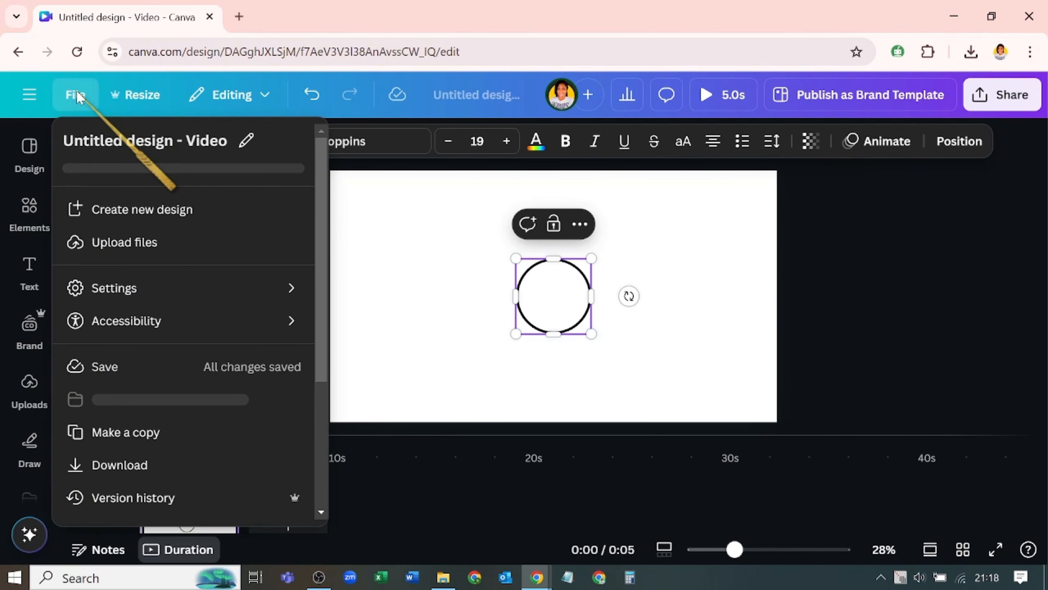
mouse_move(160, 298)
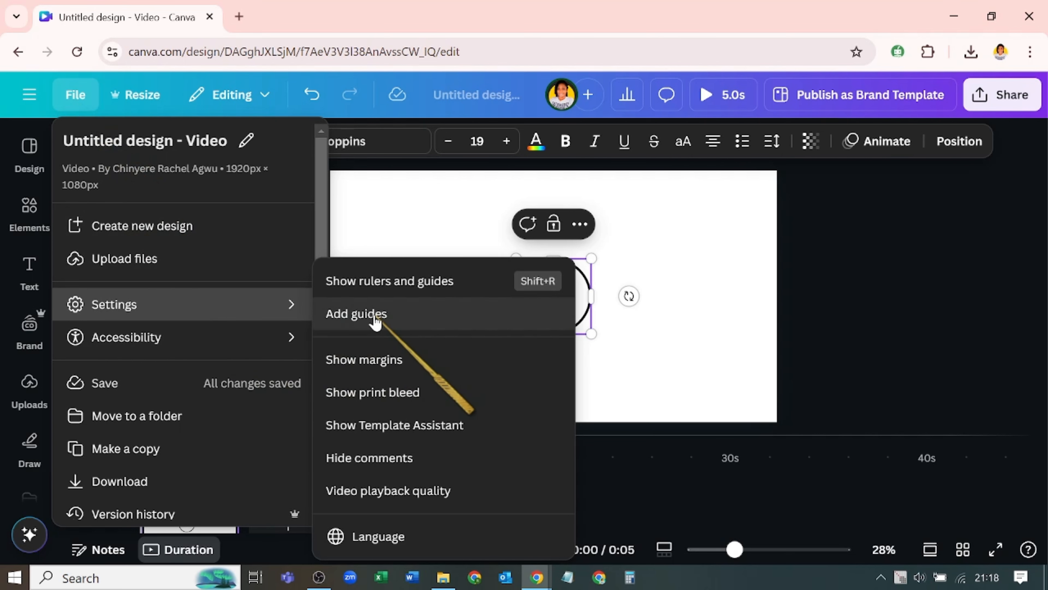
left_click(397, 318)
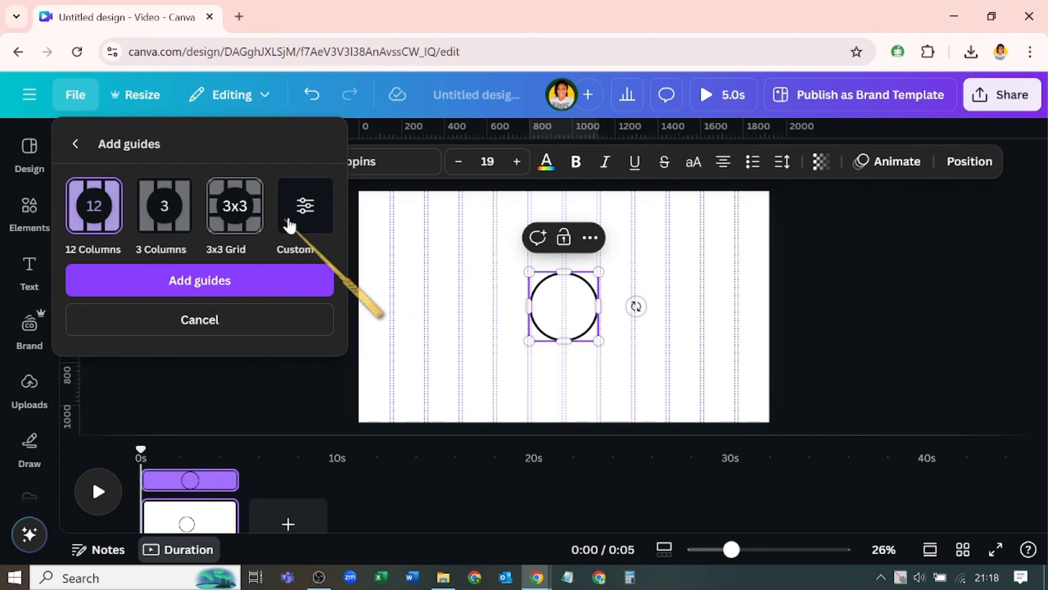
left_click(297, 223)
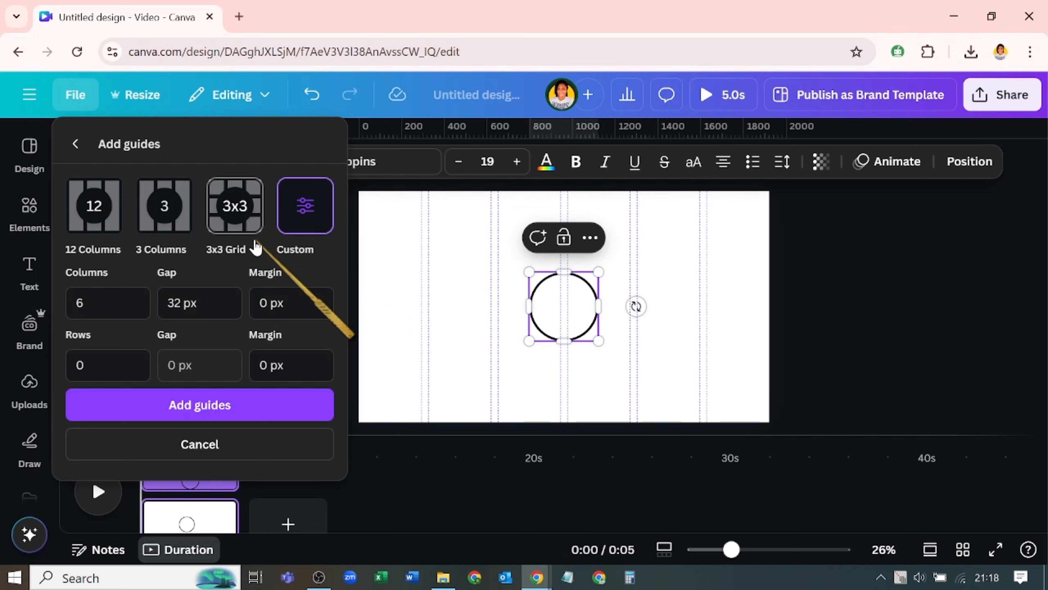
double_click(106, 309)
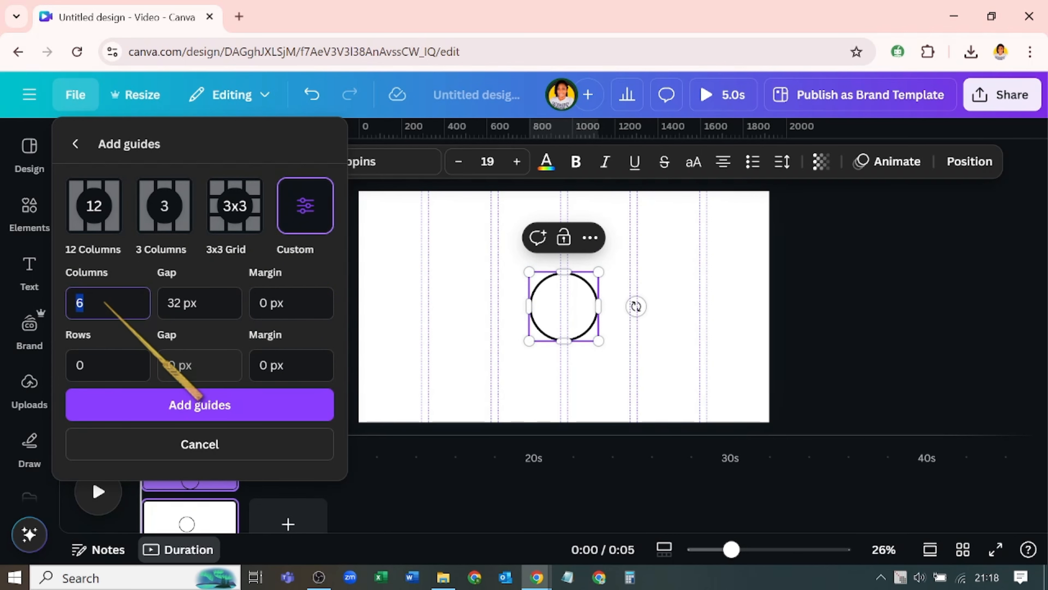
left_click(177, 299)
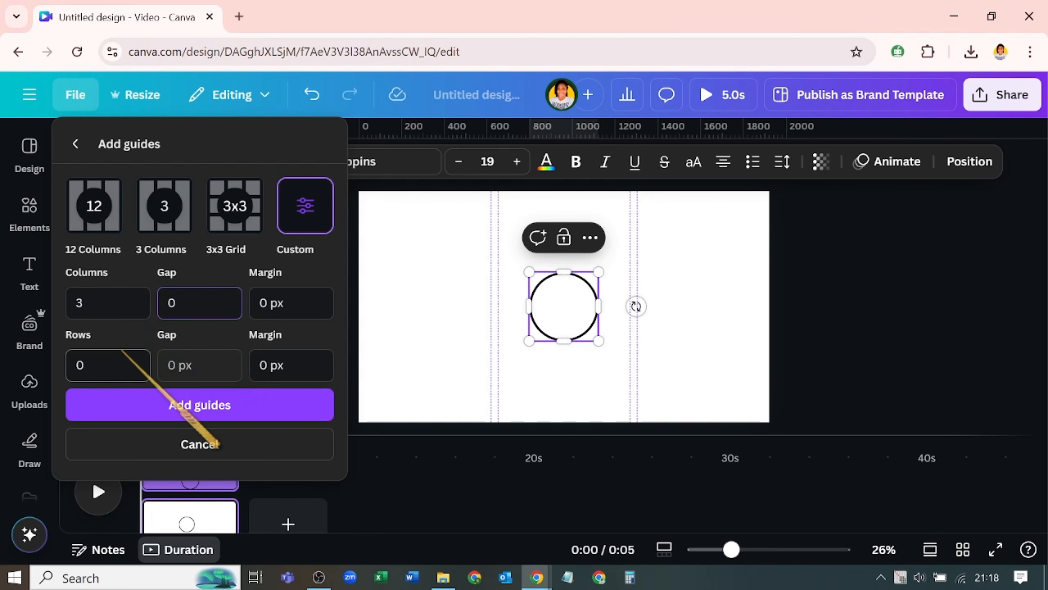
double_click(119, 354)
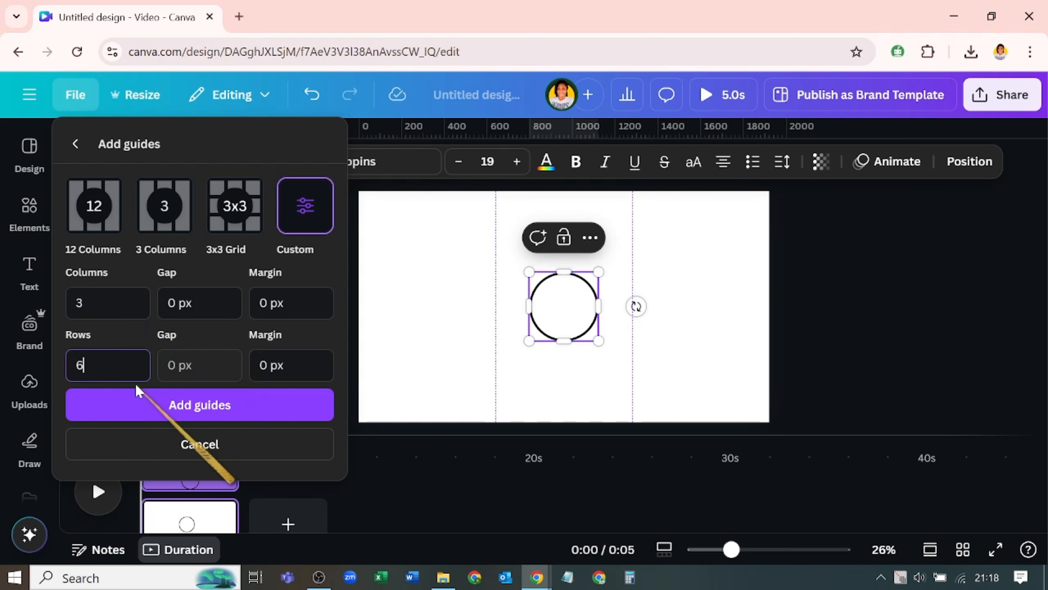
left_click(139, 408)
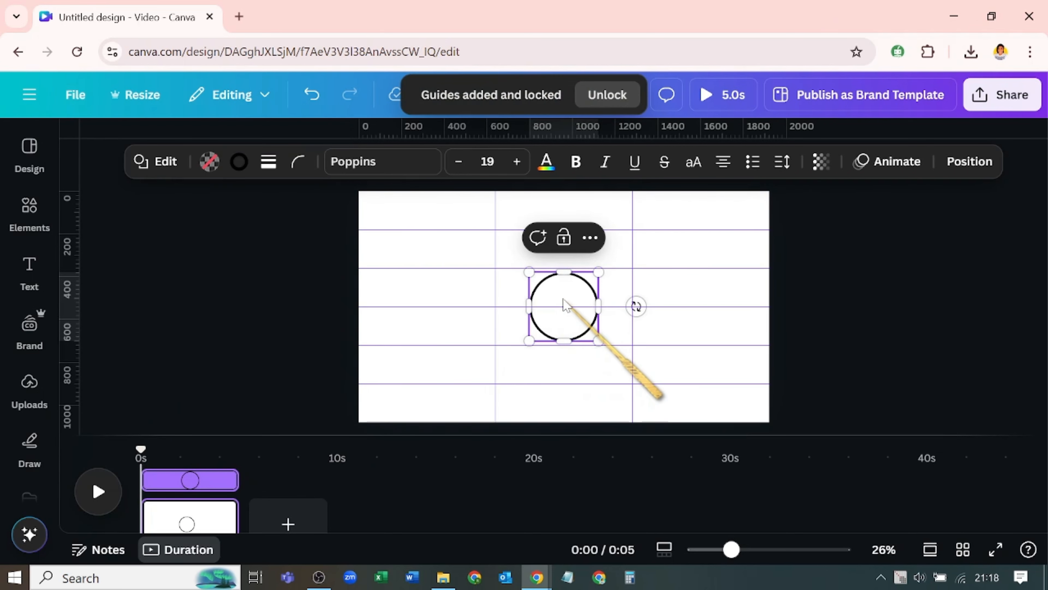
Shrink the circle to fit inside the first guide row and centre it horizontally at the top of the page.
left_click_drag(563, 297, 564, 216)
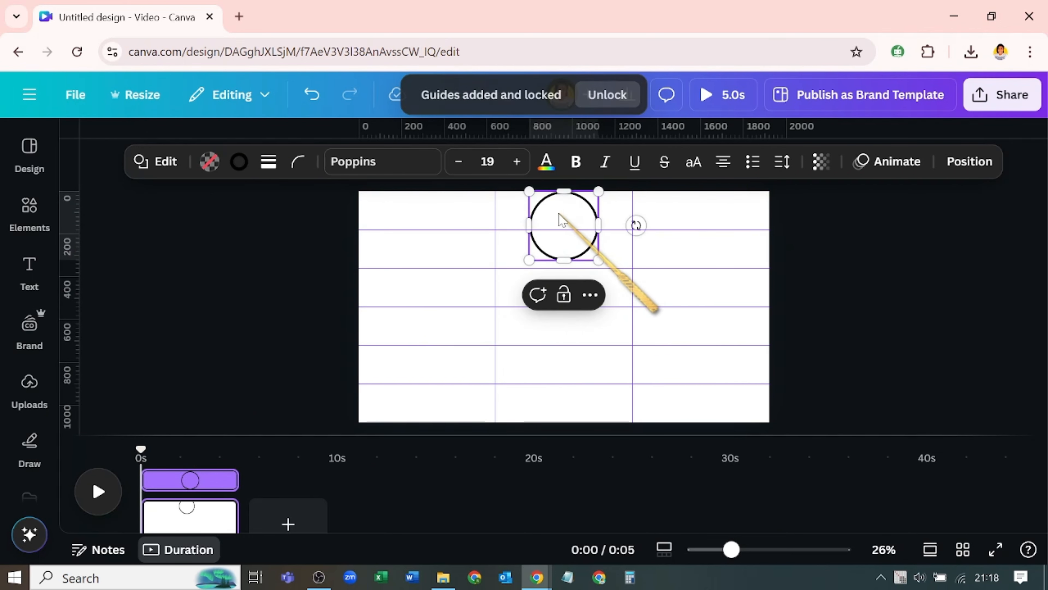
left_click_drag(597, 257, 561, 220)
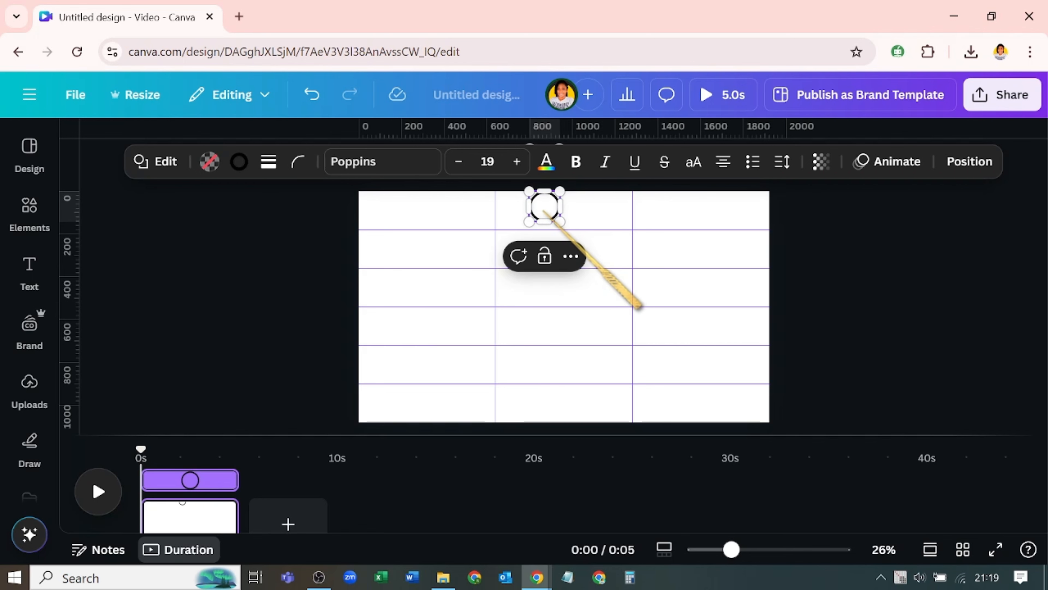
left_click_drag(545, 211, 559, 215)
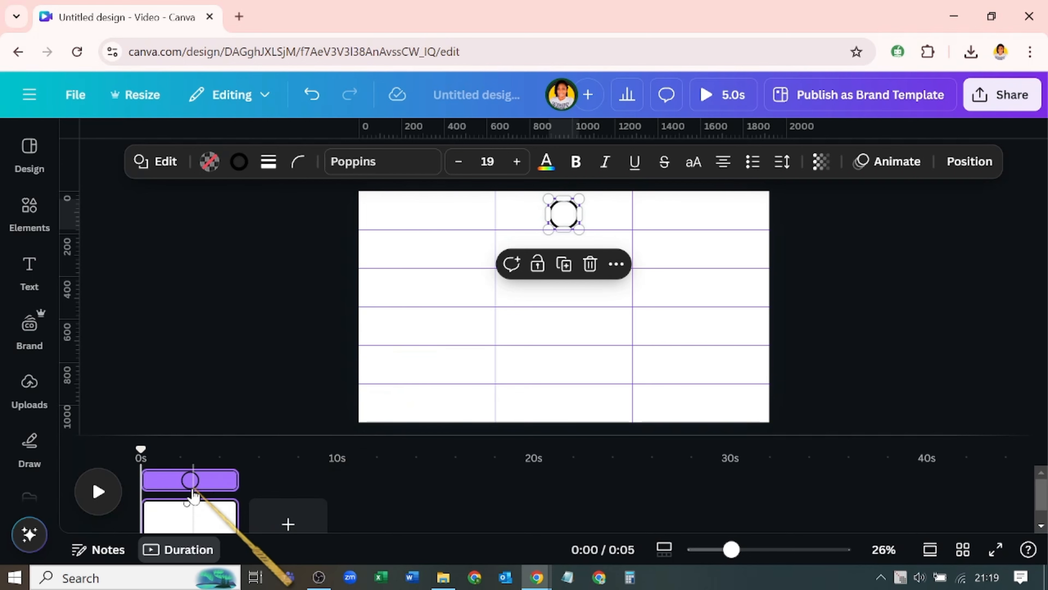
Duplicate the first page and move the copy's circle down into the second guide row, enlarging it slightly.
left_click(217, 512)
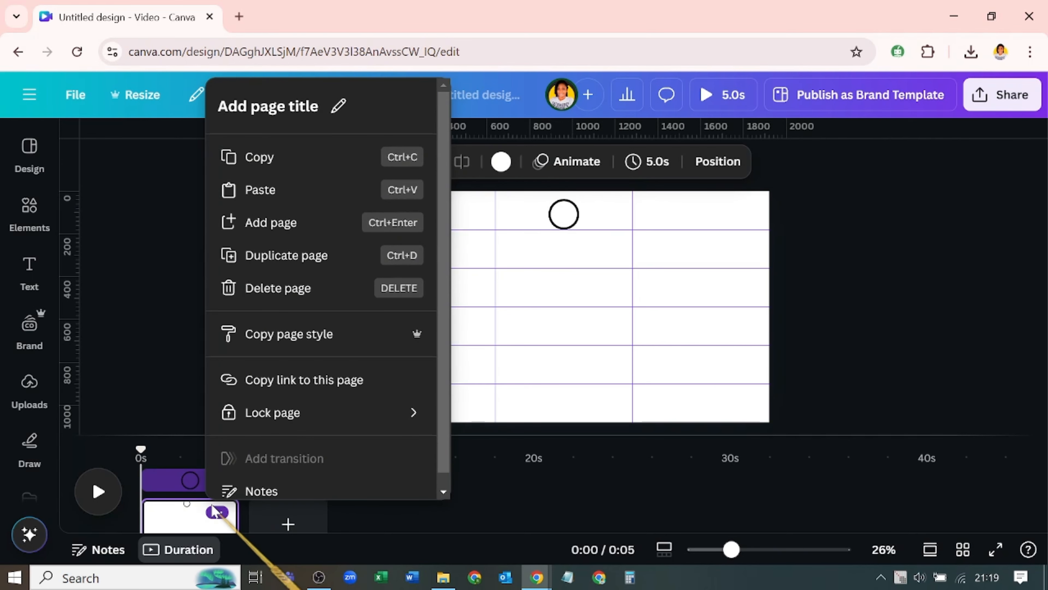
left_click(258, 257)
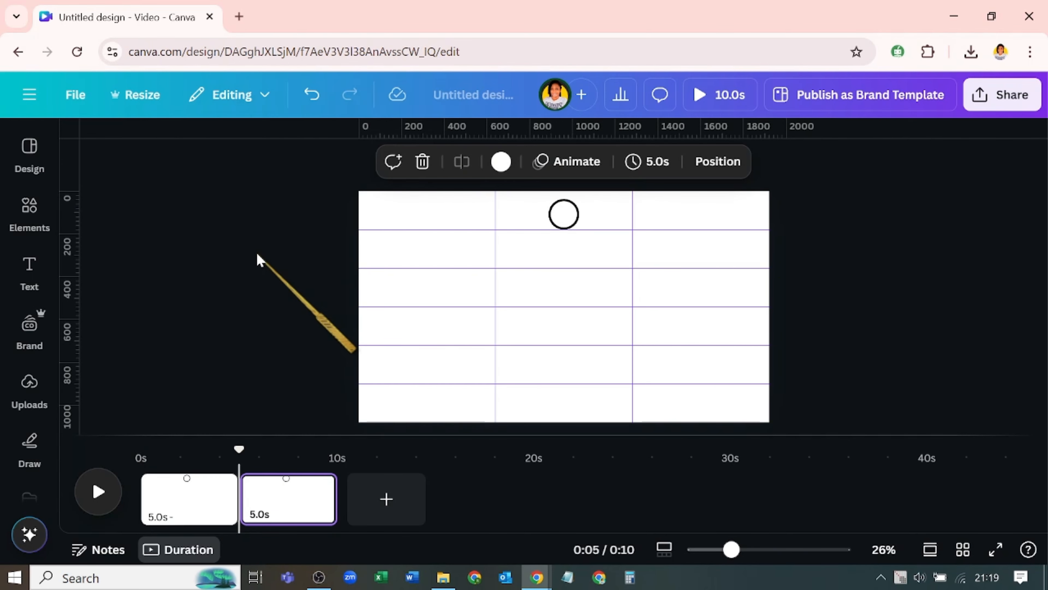
left_click_drag(561, 213, 561, 253)
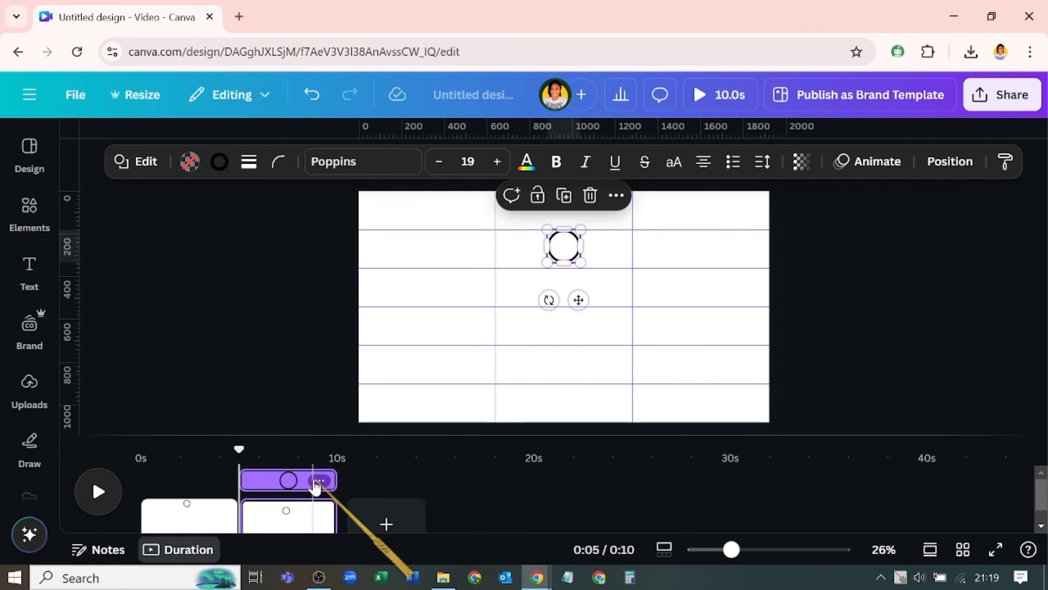
Duplicate the second page and move the copy's circle down into the third guide row, enlarging it to the row's height.
left_click_drag(318, 505, 315, 511)
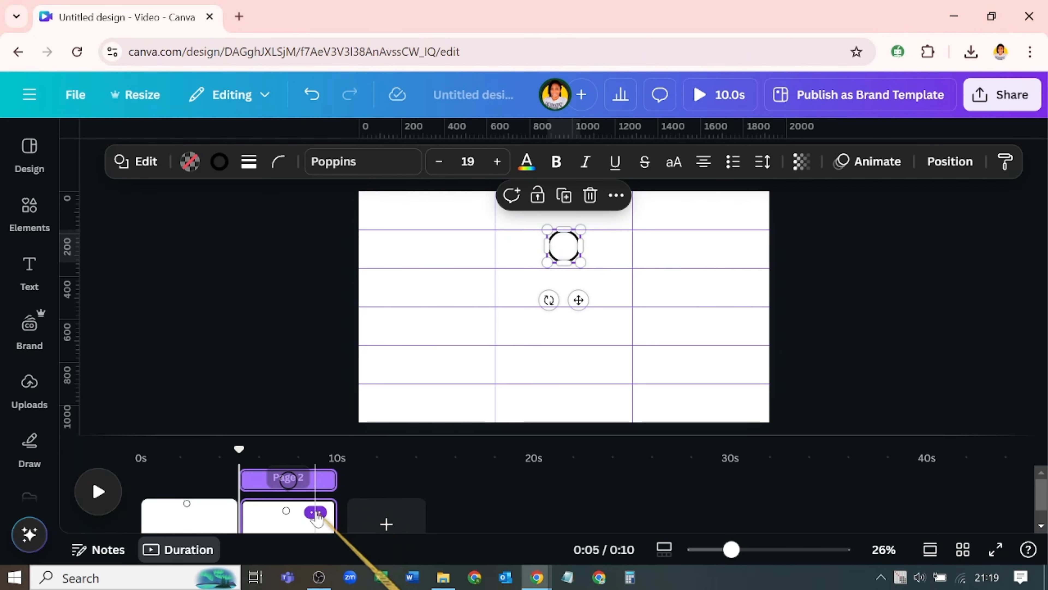
left_click(316, 513)
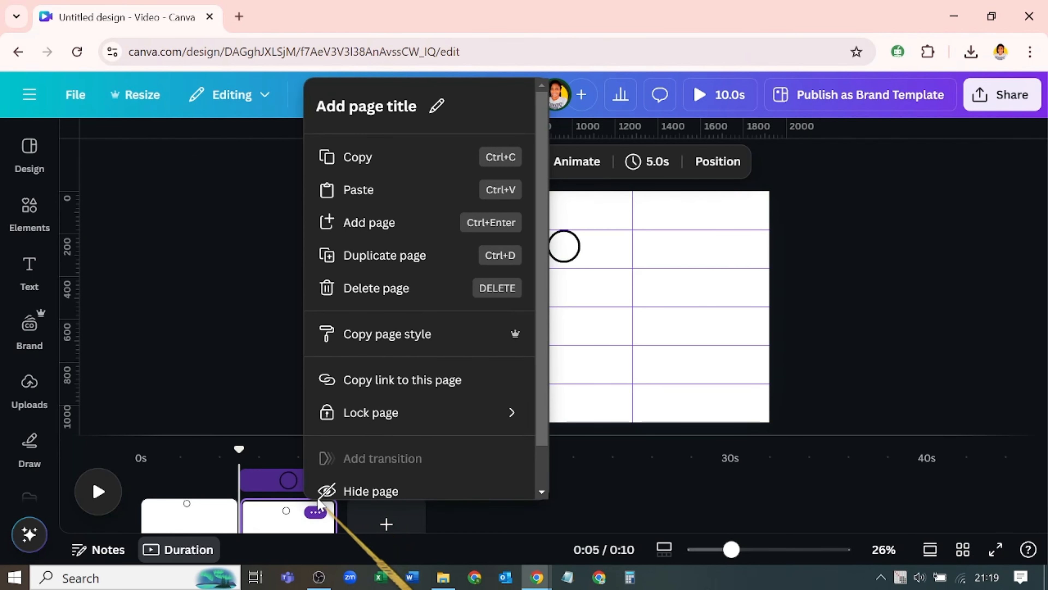
left_click(428, 257)
left_click(563, 248)
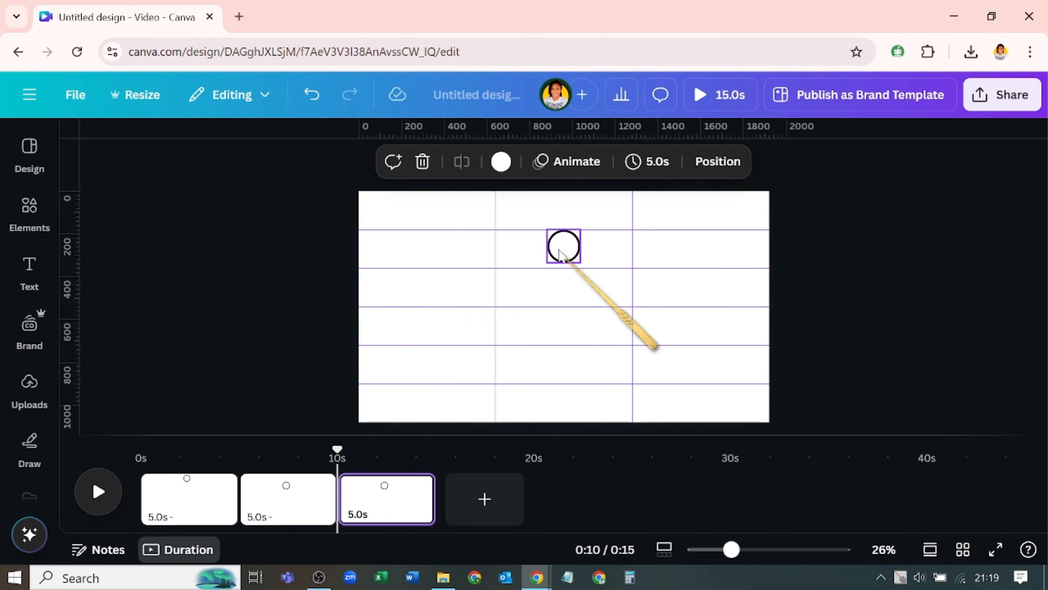
mouse_move(564, 252)
left_mouse_down()
mouse_move(567, 290)
mouse_move(542, 268)
mouse_move(558, 289)
left_mouse_up()
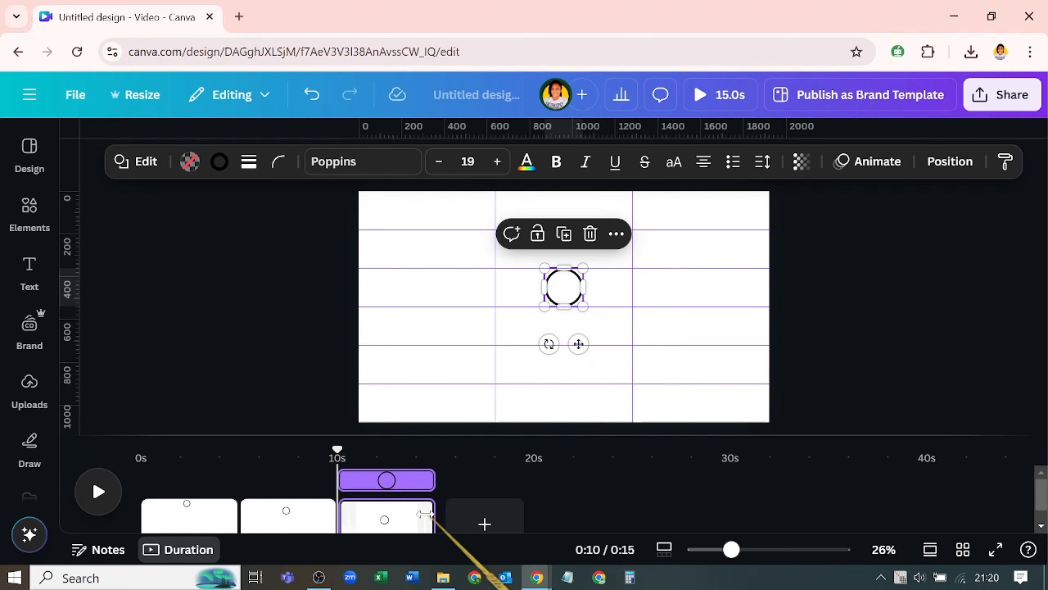
Duplicate the third page, move the copy's circle down into the fourth guide row and widen it into an oval.
mouse_move(421, 525)
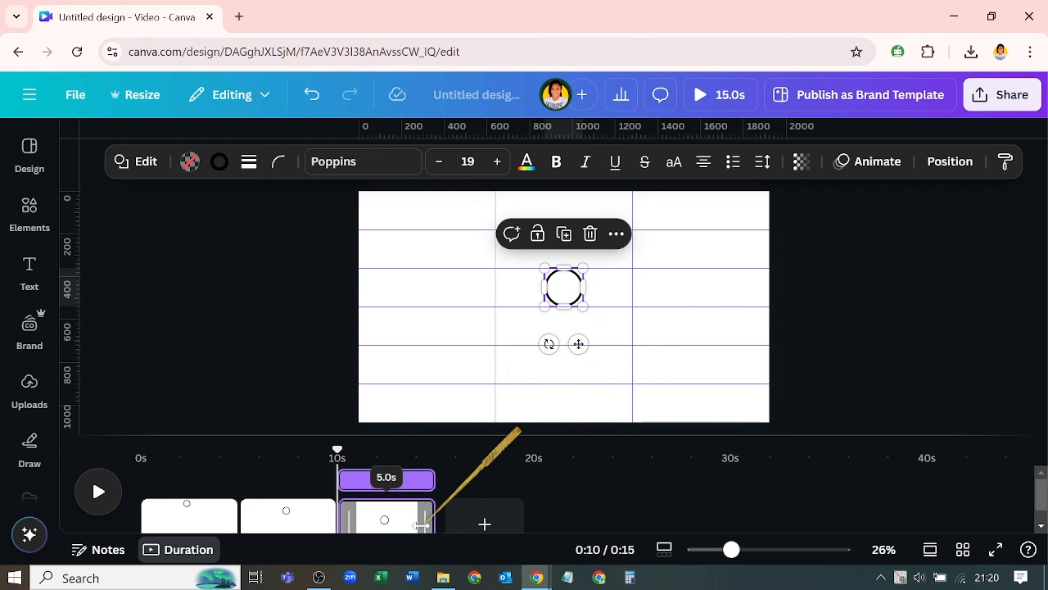
left_click(404, 522)
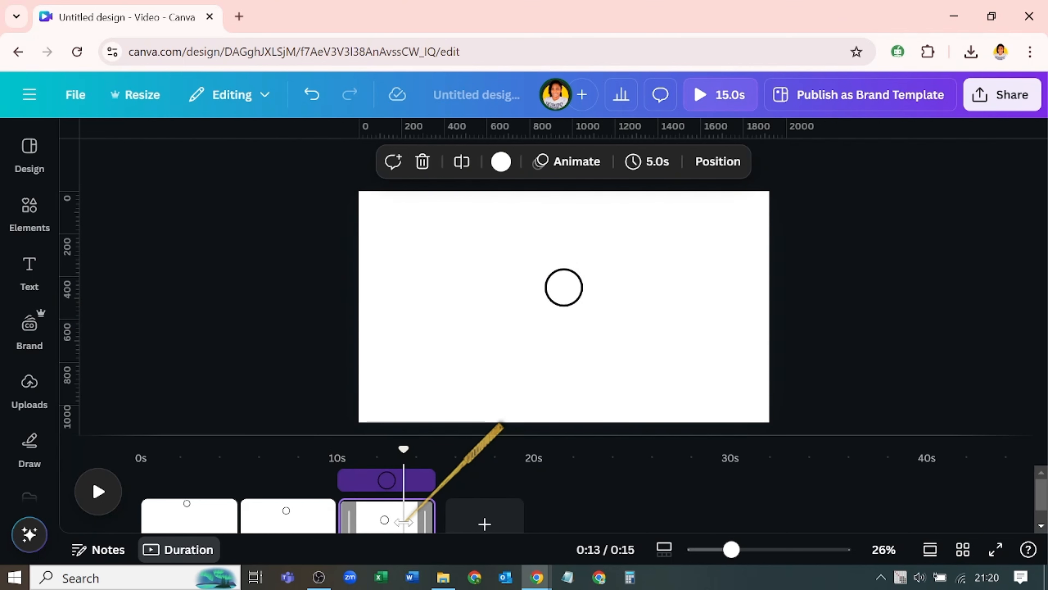
key("ctrl+d")
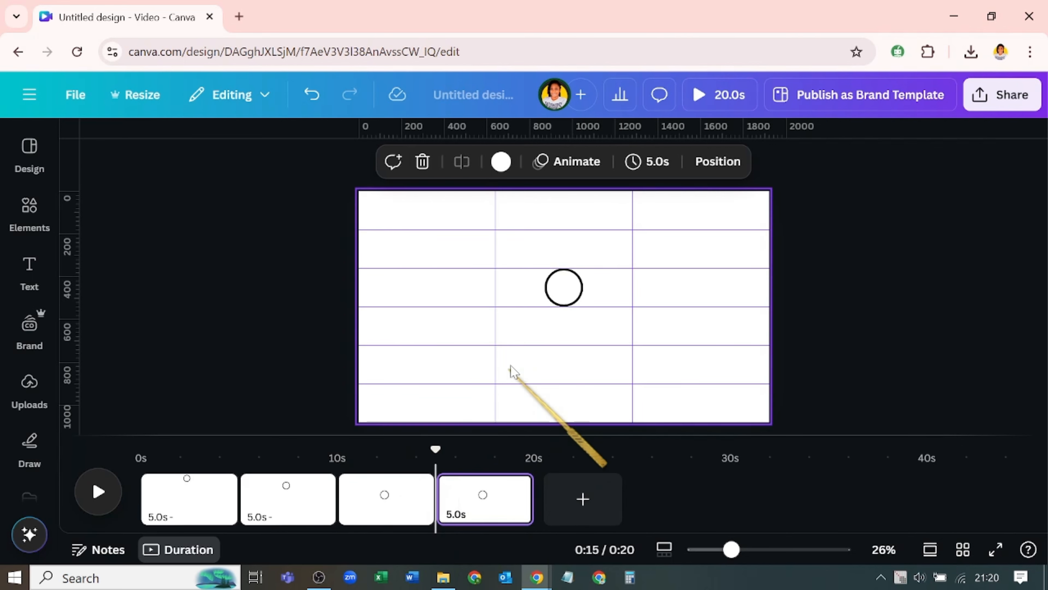
left_click(563, 290)
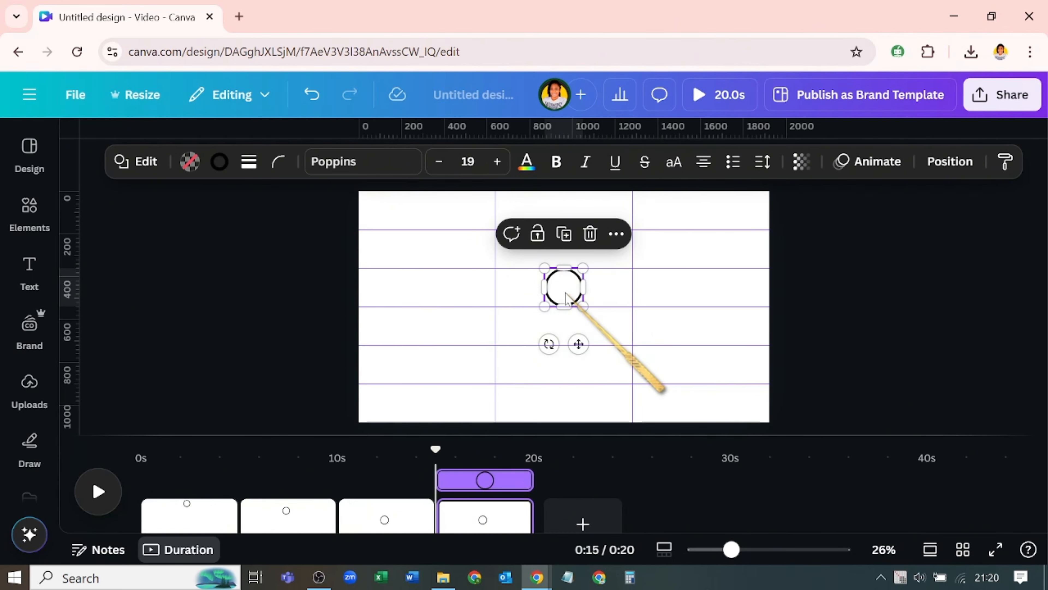
left_click_drag(565, 294, 565, 329)
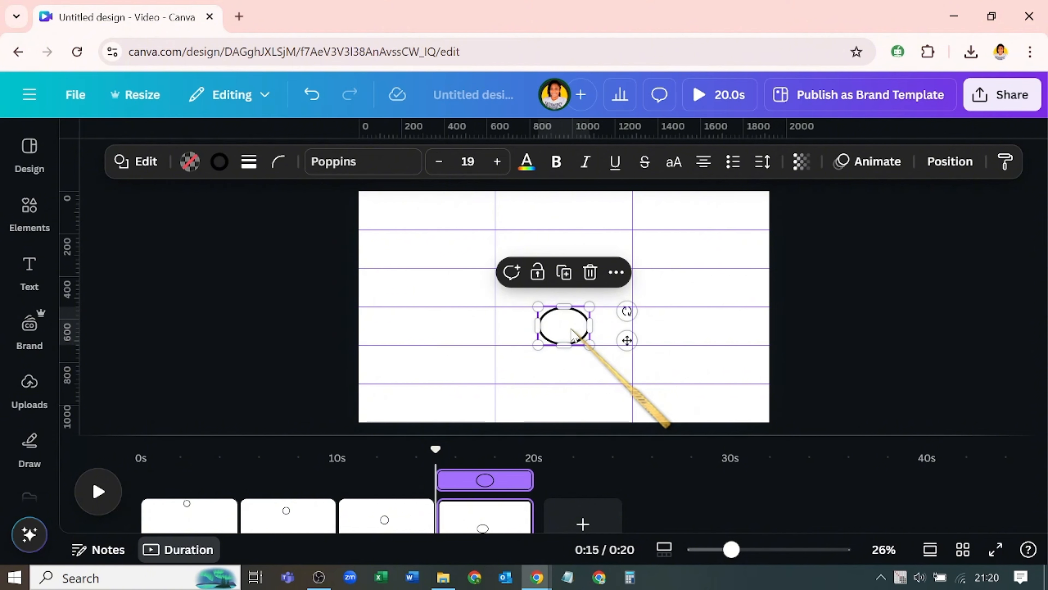
Duplicate the fourth page, move the copy's oval down into the fifth guide row and widen it slightly.
left_click(480, 523)
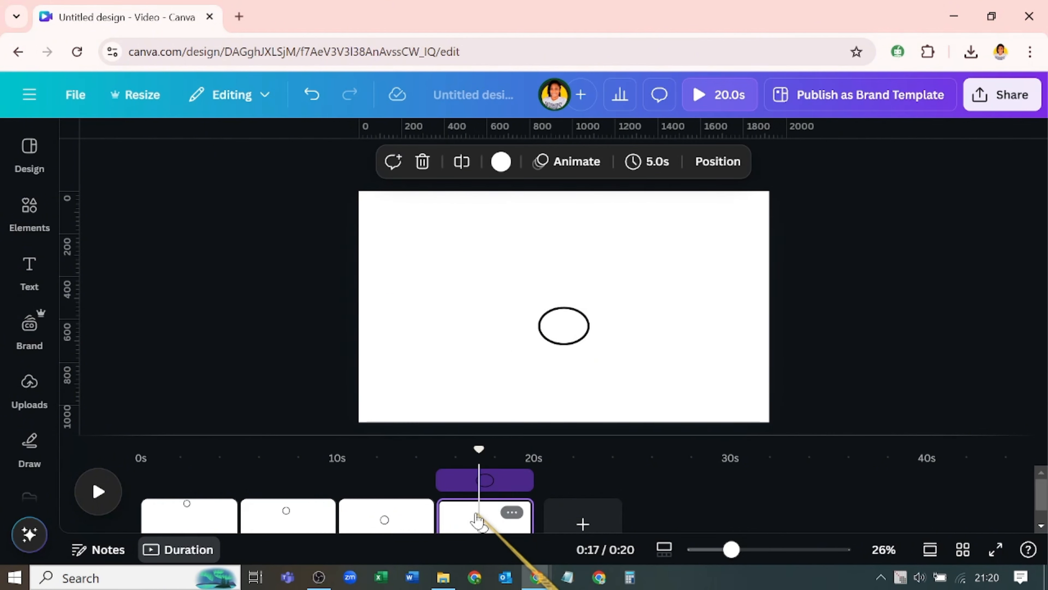
key("ctrl+d")
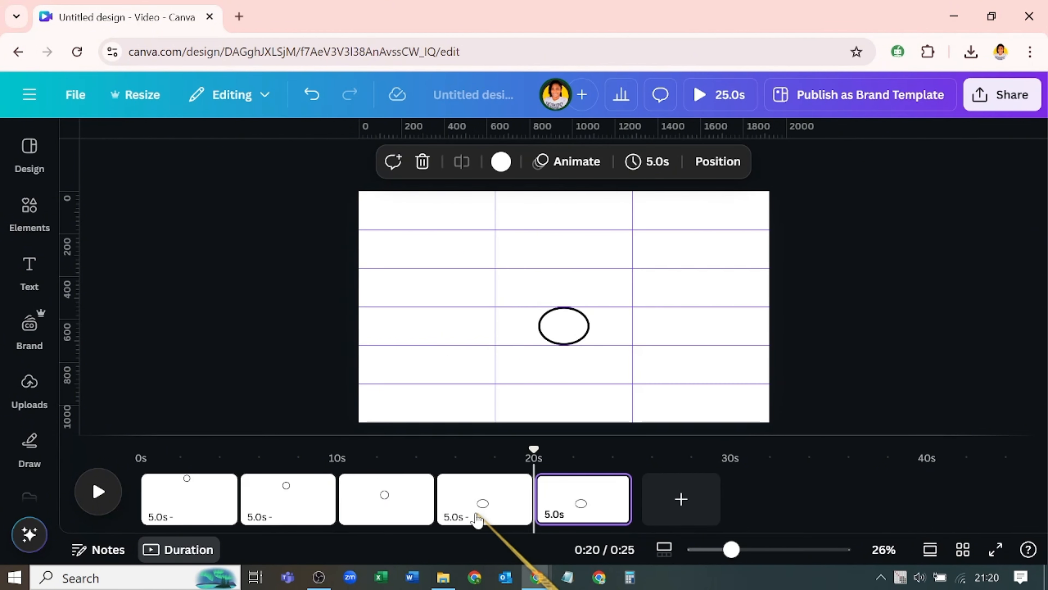
left_click_drag(564, 326, 562, 370)
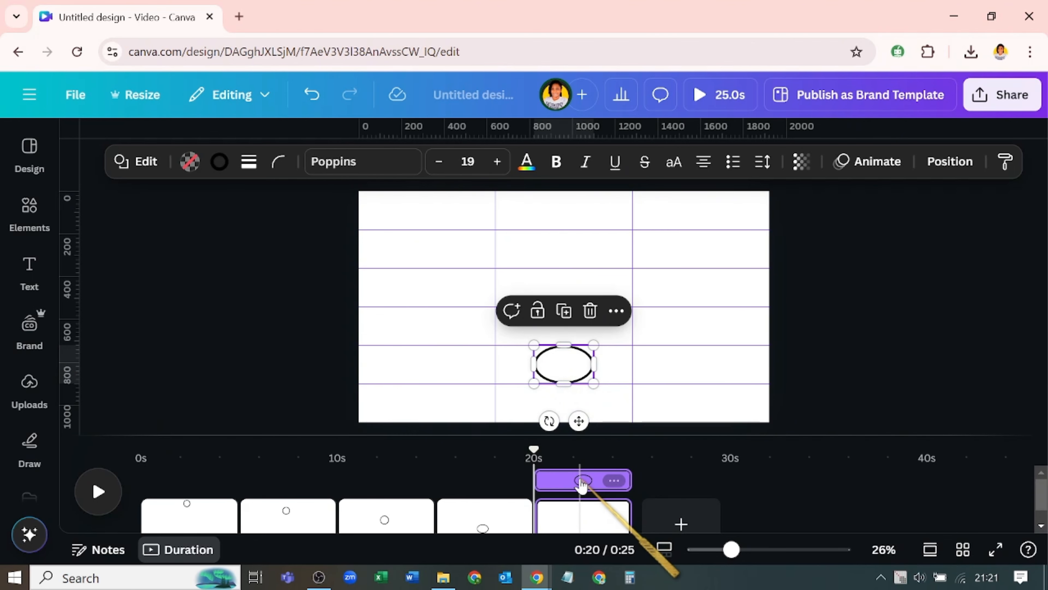
Duplicate the fifth page, move the copy's oval down into the sixth guide row, and stretch it into a wide, flattened oval.
left_click(581, 516)
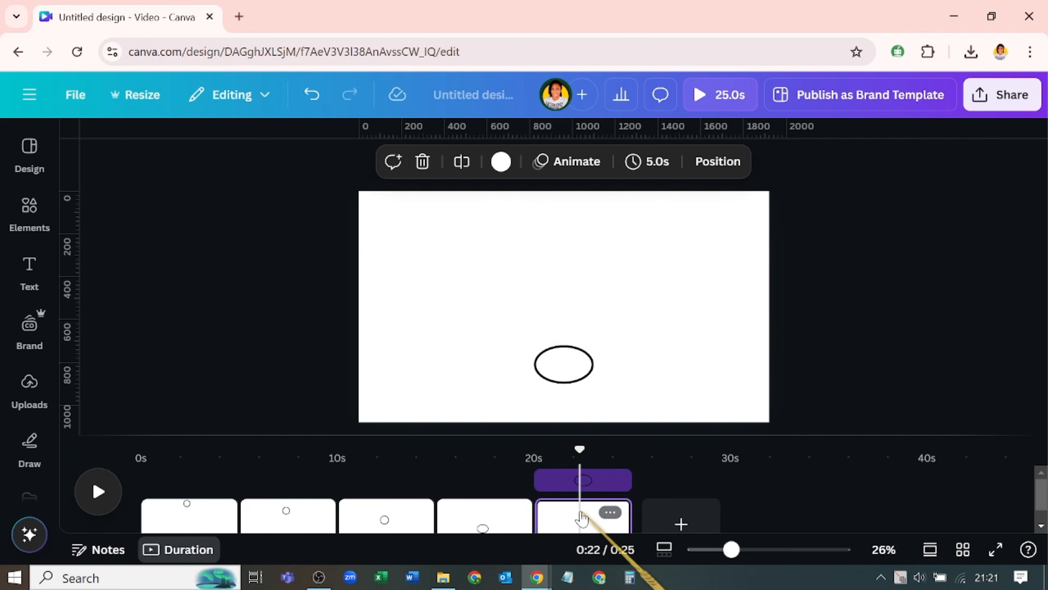
key("ctrl+d")
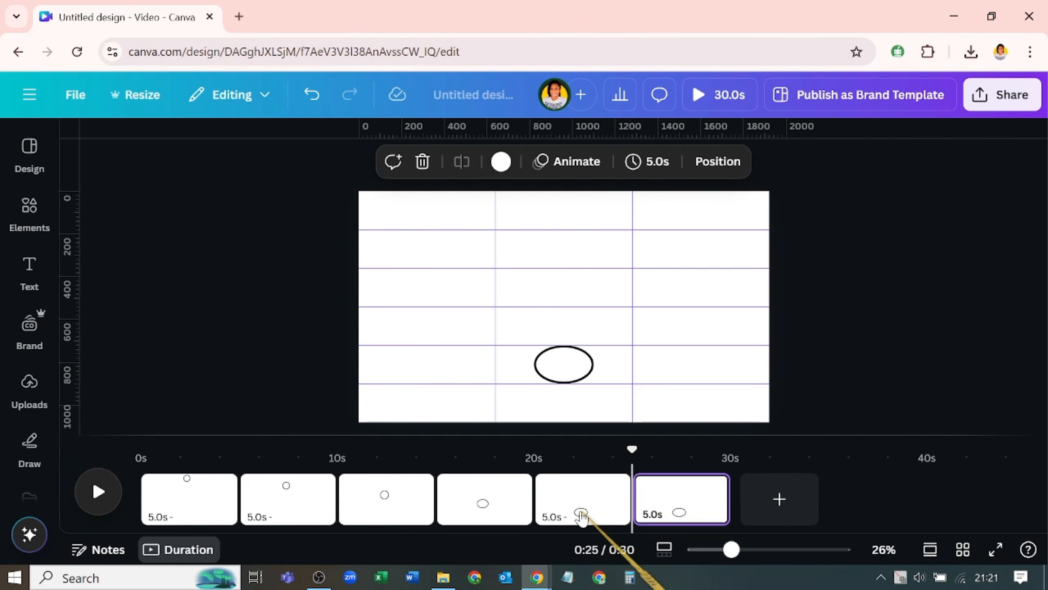
left_click_drag(562, 373, 508, 404)
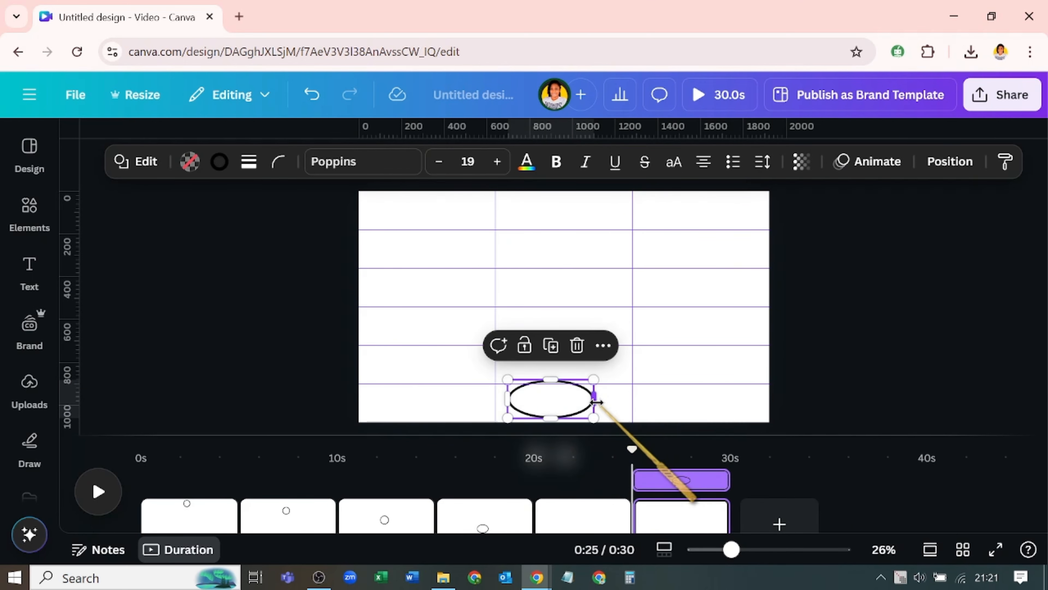
left_click_drag(598, 402, 560, 386)
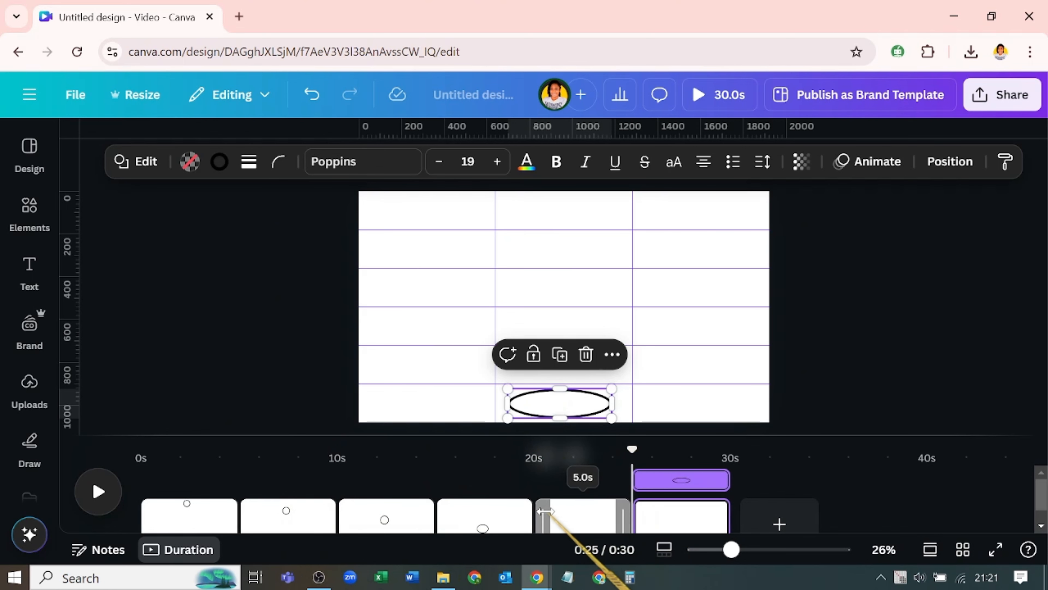
Show all pages as a grid, duplicate page 5 and move the copy to the end as page 7.
left_click(599, 510)
left_click(964, 551)
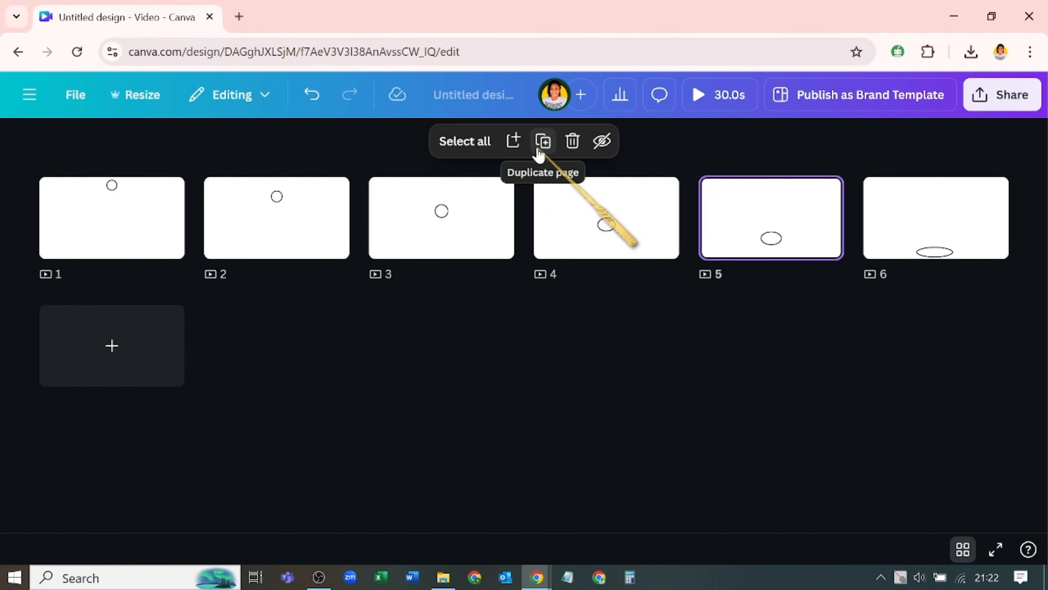
left_click(543, 141)
left_click_drag(728, 239, 179, 374)
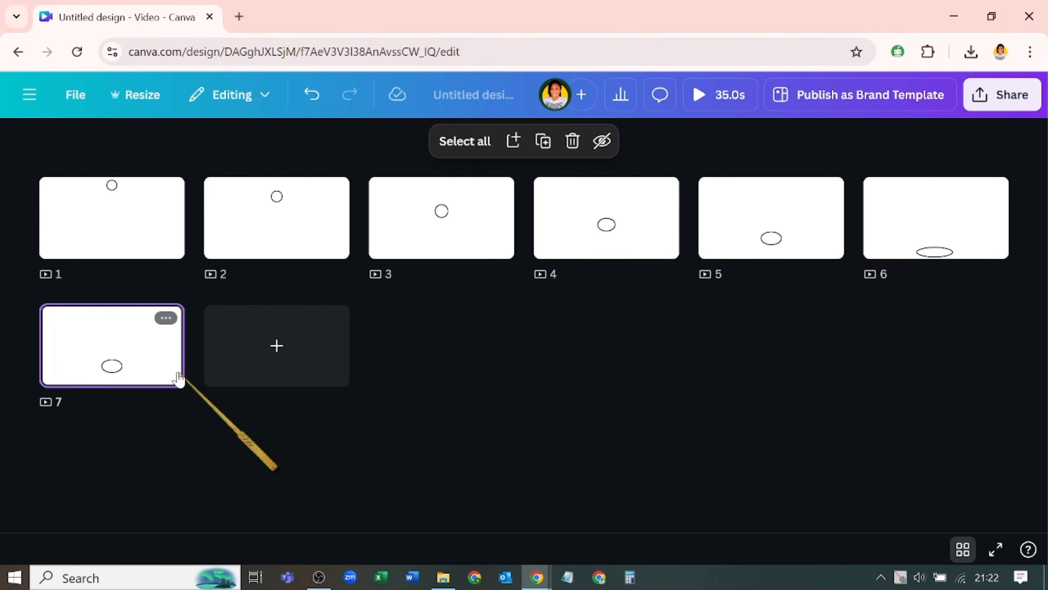
Duplicate page 4 and move the copy to the end of the sequence as page 8.
left_click(561, 206)
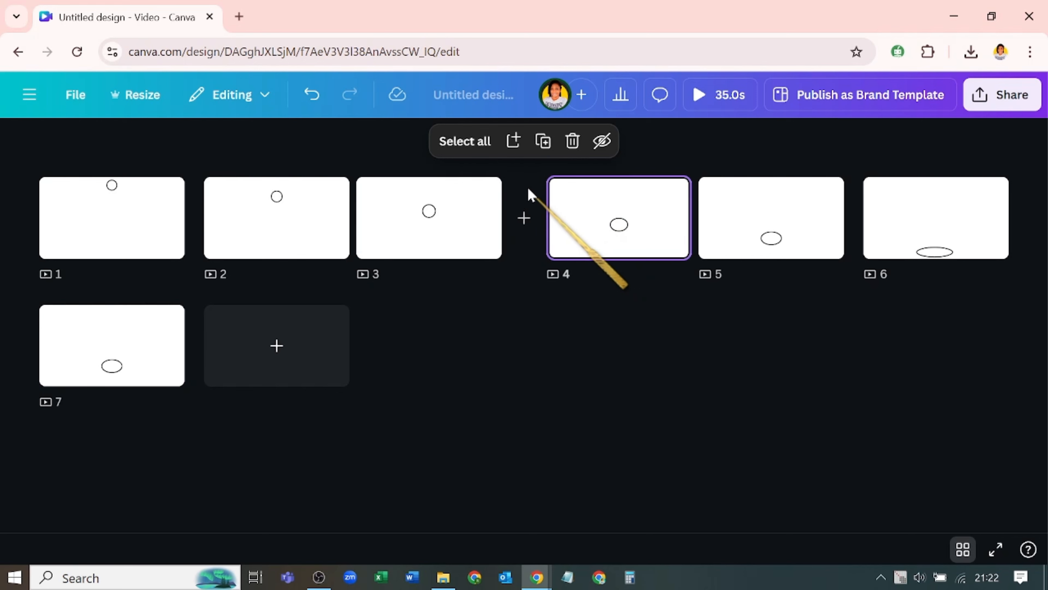
left_click(540, 152)
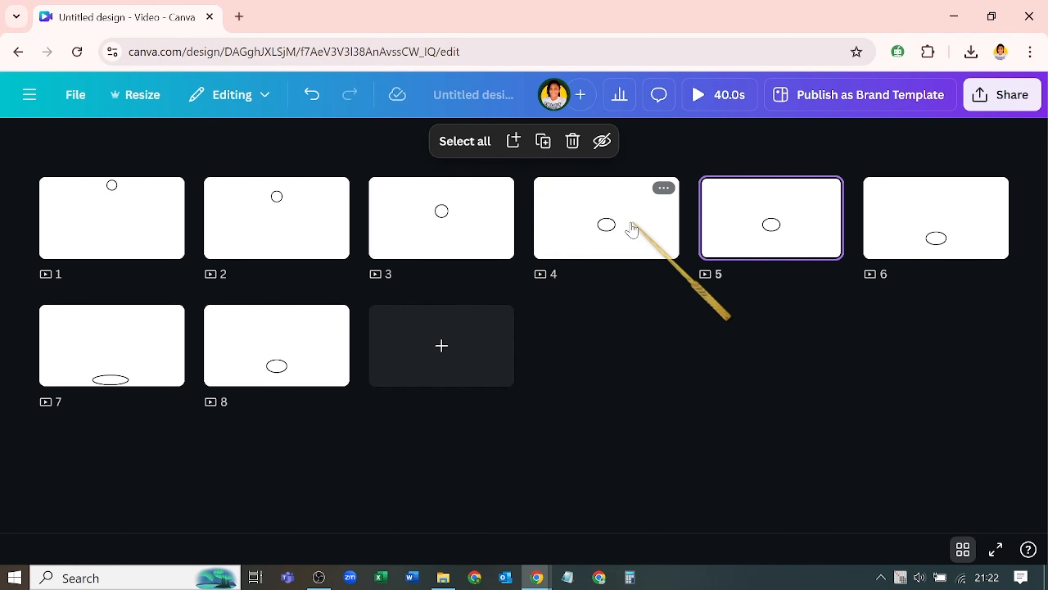
left_click_drag(632, 229, 397, 357)
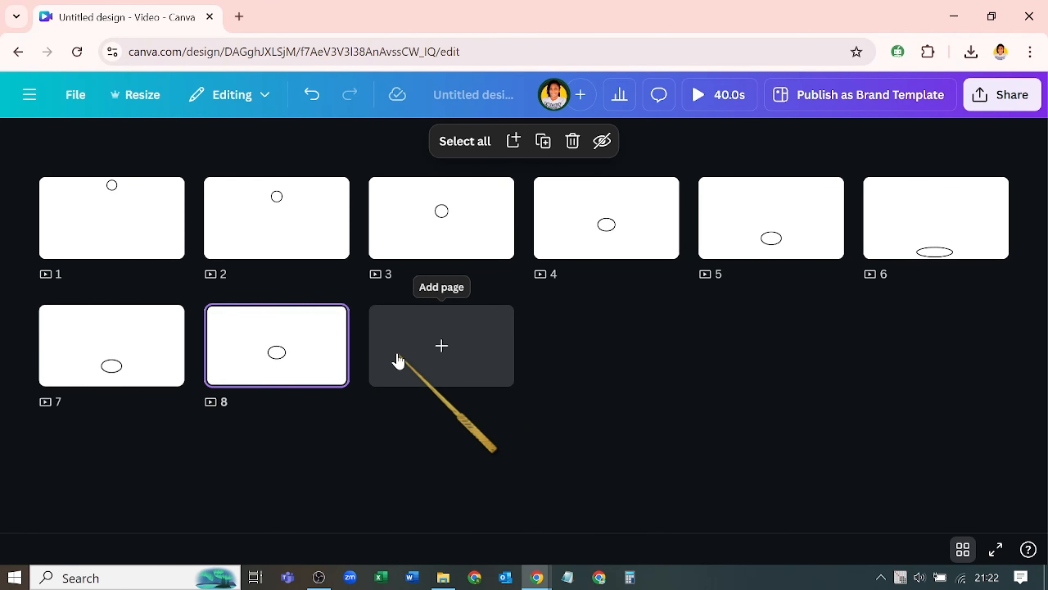
Duplicate page 3 and move the copy to the end of the sequence as page 9.
left_click(456, 241)
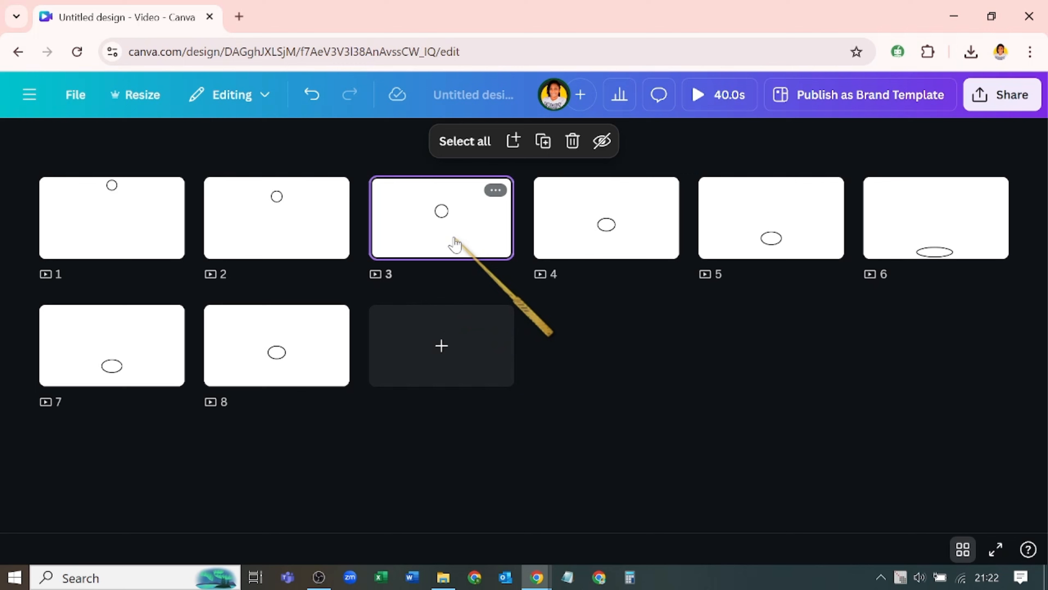
left_click(543, 151)
left_click_drag(597, 210, 518, 310)
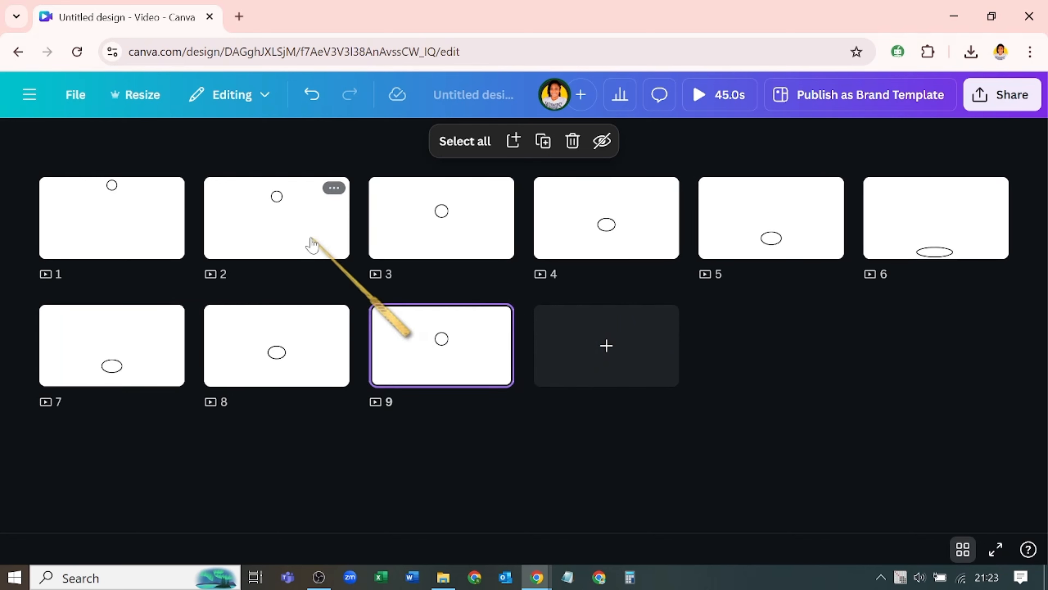
Duplicate page 2 and move the copy to the end of the sequence as page 10.
left_click(244, 248)
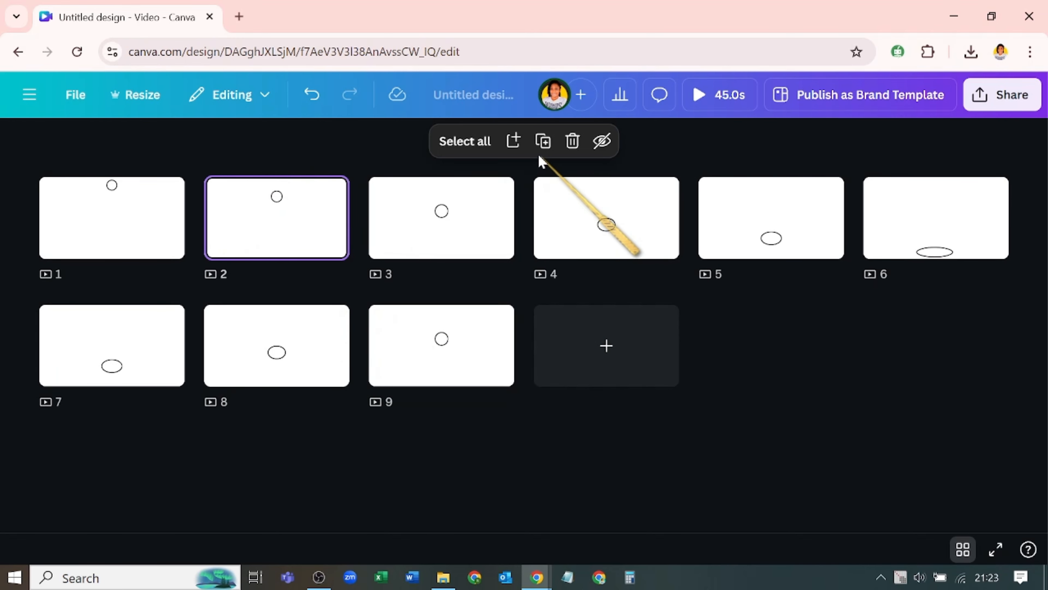
left_click(543, 141)
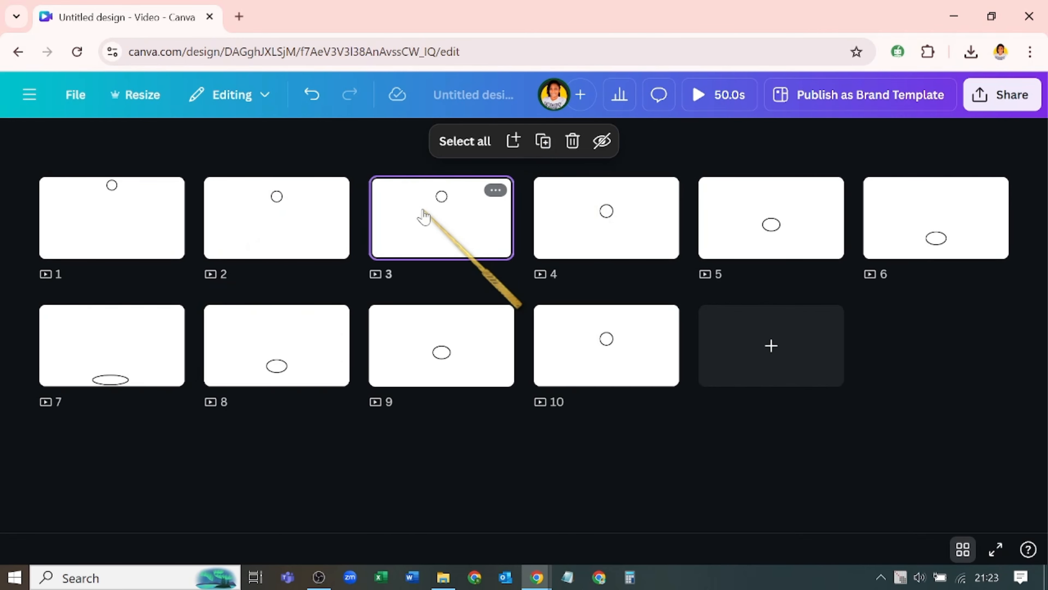
left_click_drag(424, 215, 663, 363)
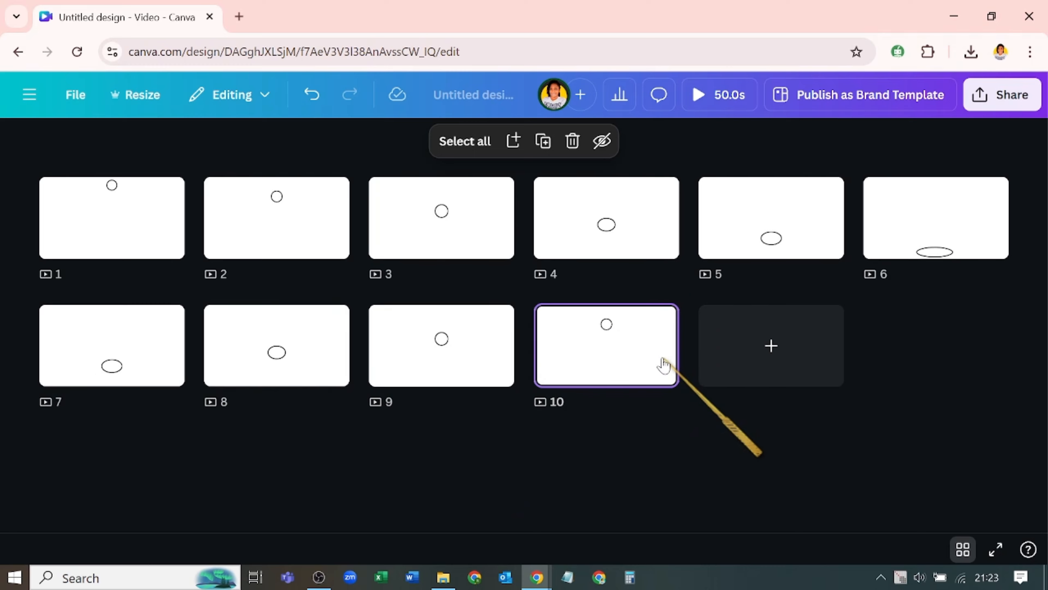
Duplicate page 1 and move the copy to the end of the sequence as page 11.
left_click(116, 202)
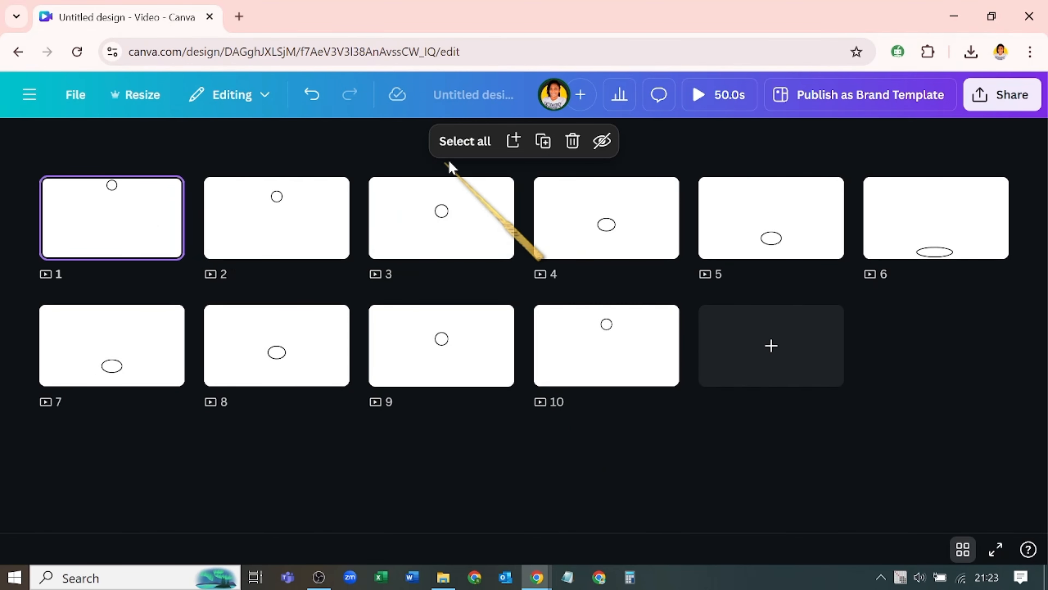
left_click(544, 142)
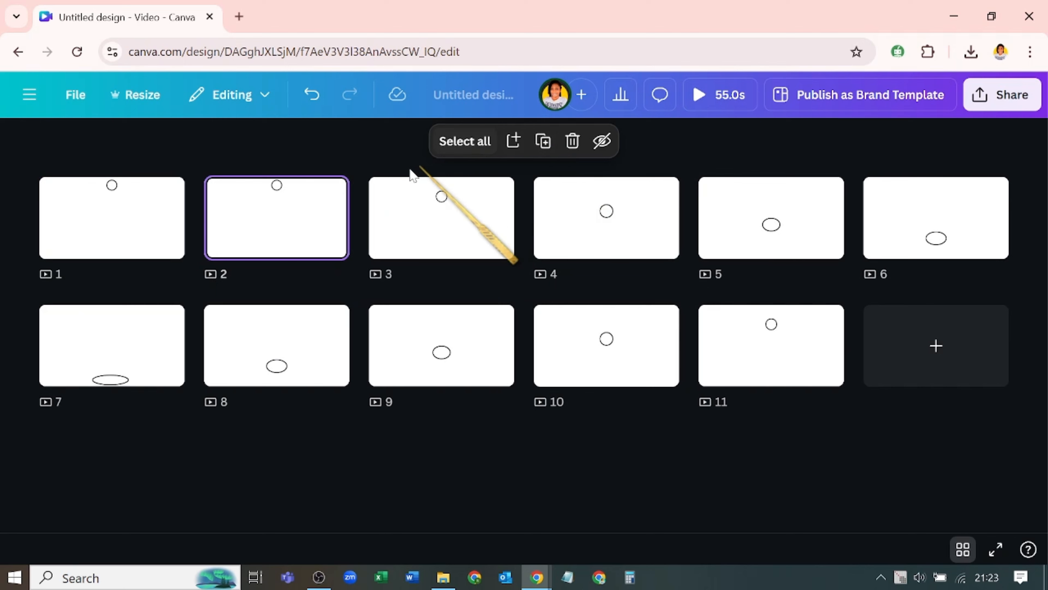
left_click_drag(294, 213, 875, 349)
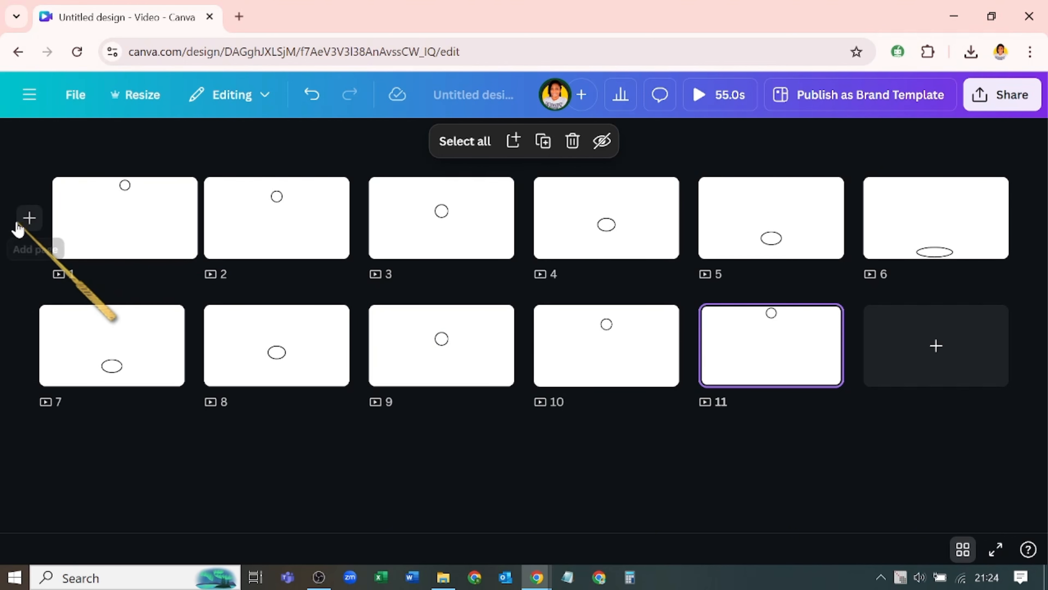
Select all eleven pages and duplicate the set repeatedly until the design has 121 pages.
left_click_drag(16, 205, 873, 317)
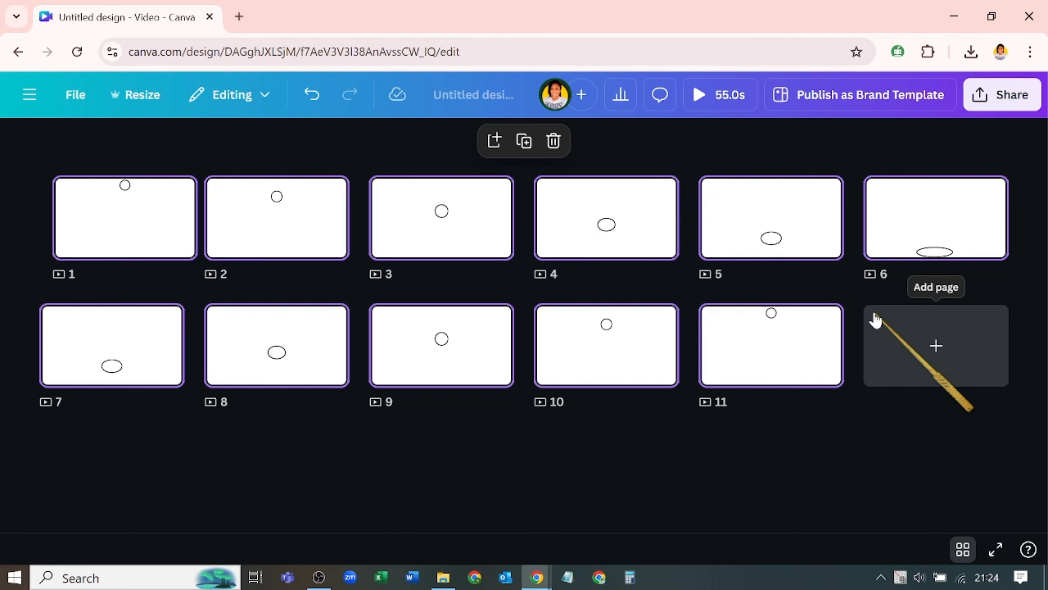
left_click(524, 142)
left_click(541, 142)
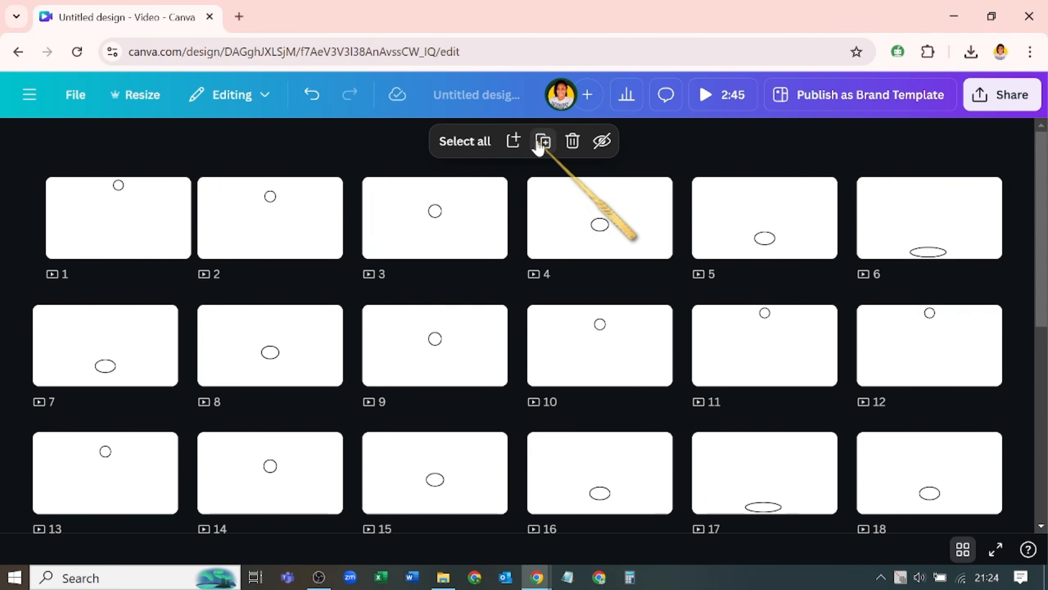
left_click(540, 142)
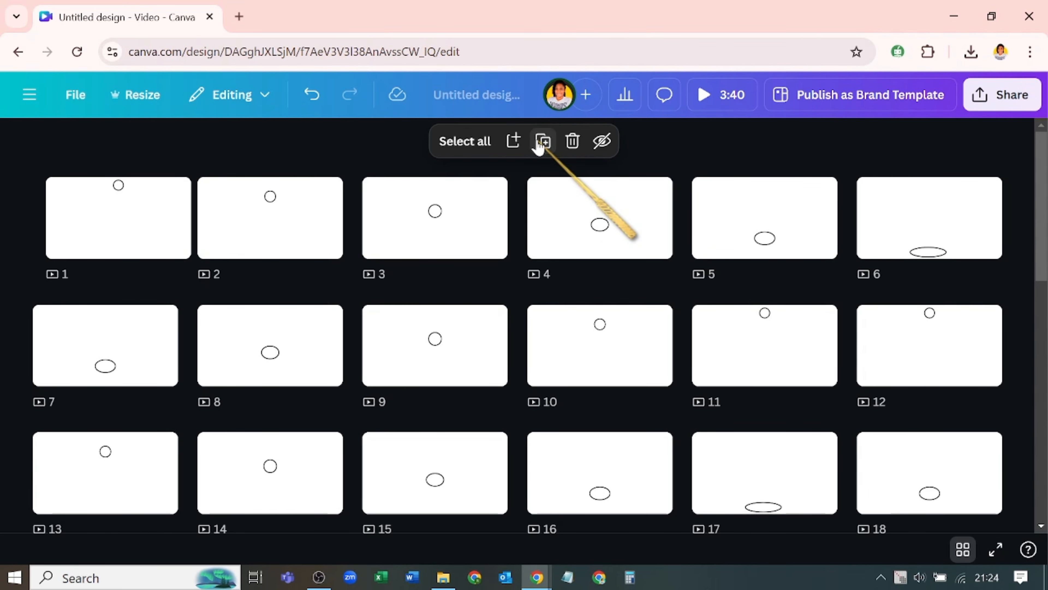
left_click(540, 141)
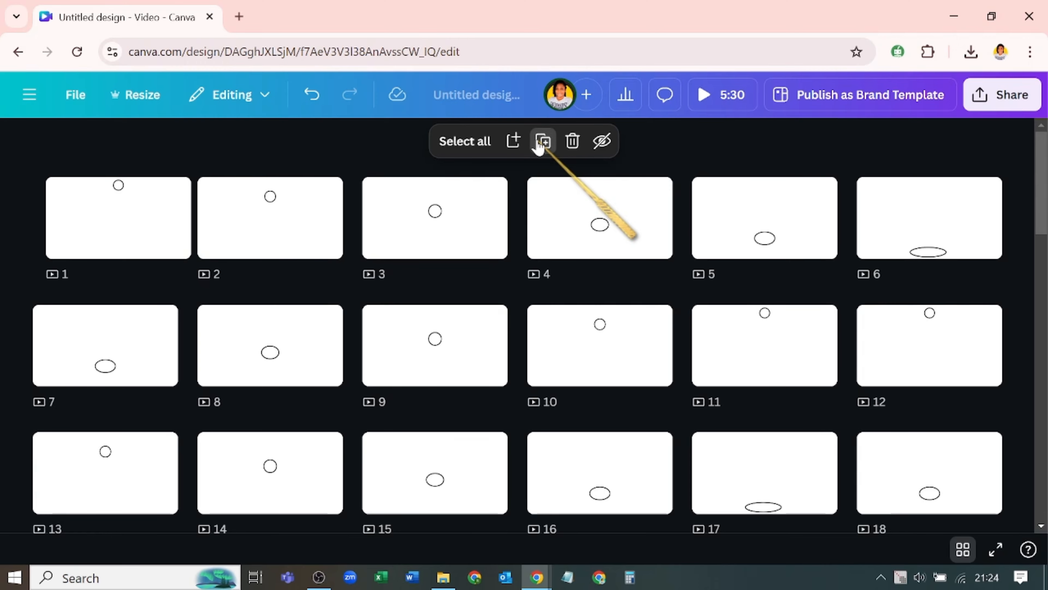
left_click(540, 141)
left_click(540, 142)
left_click(541, 142)
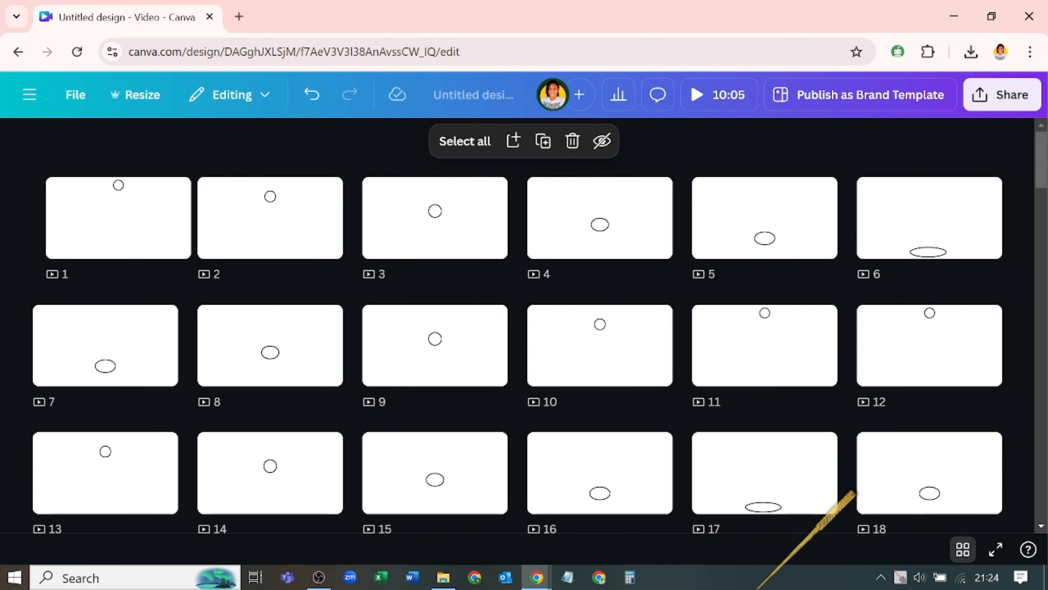
Return to the timeline, add a Match & Move transition with a 2.5-second duration and apply it between all pages.
left_click_drag(1041, 132, 1042, 518)
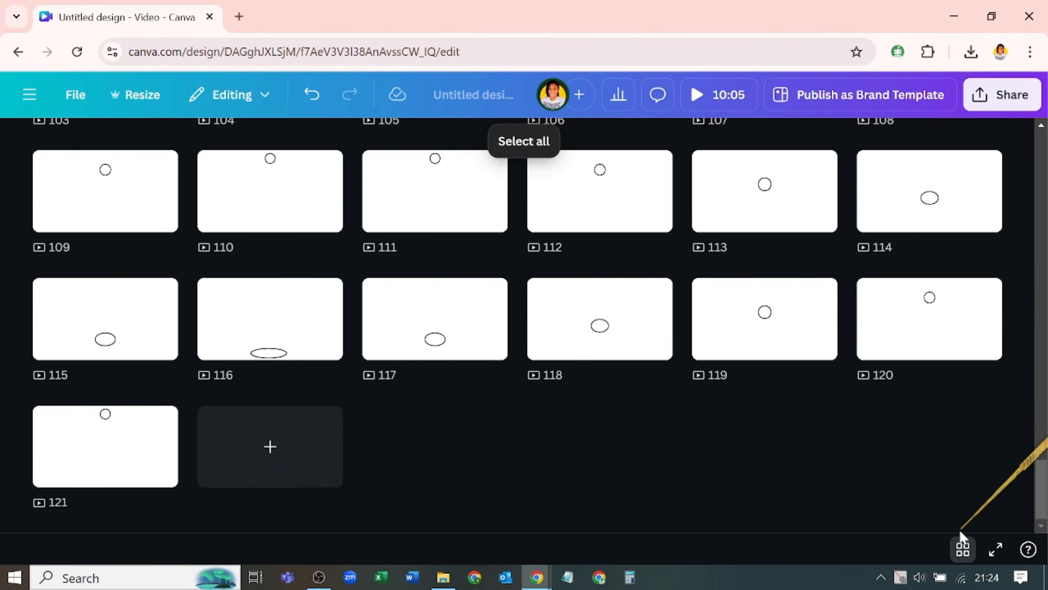
left_click(962, 546)
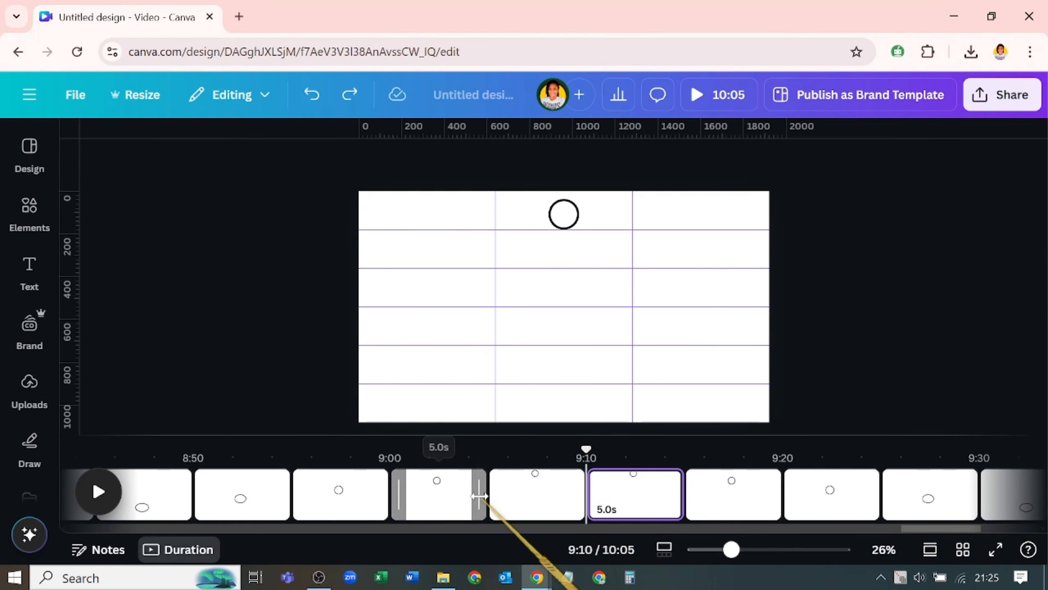
mouse_move(487, 507)
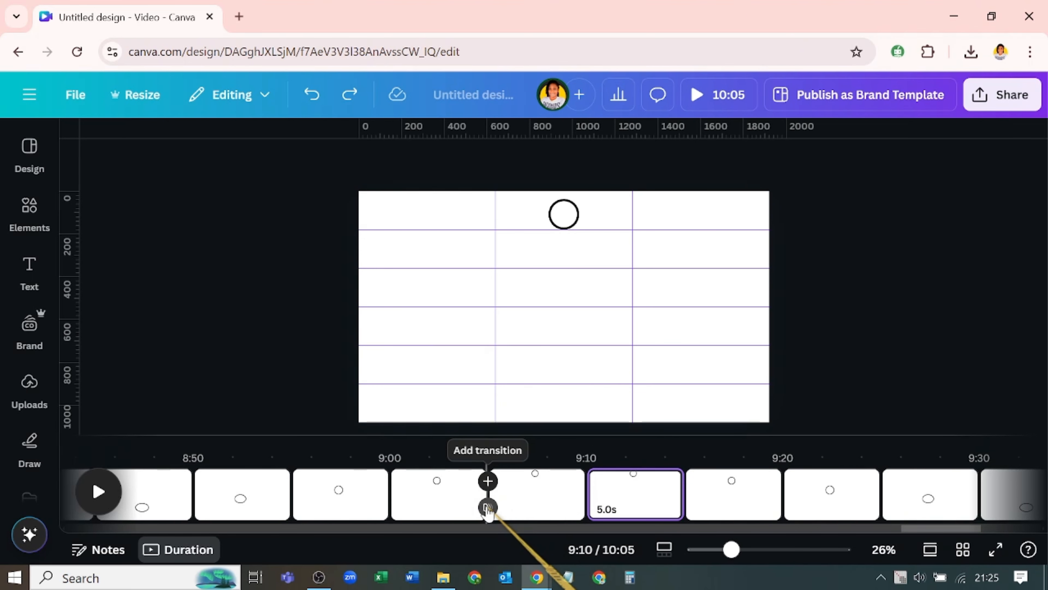
left_click(487, 507)
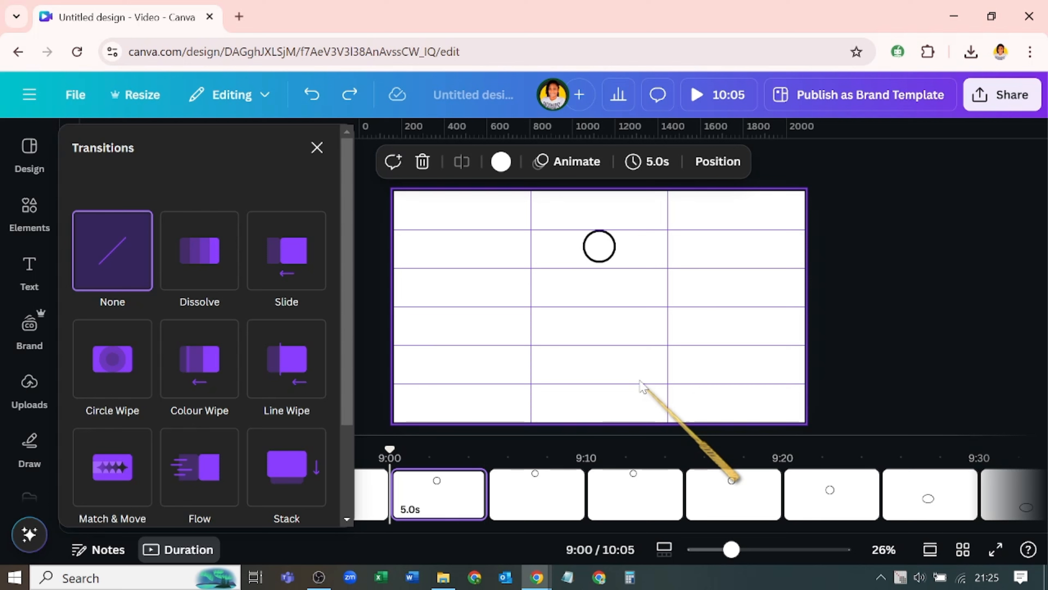
left_click(118, 474)
left_click_drag(109, 426, 272, 427)
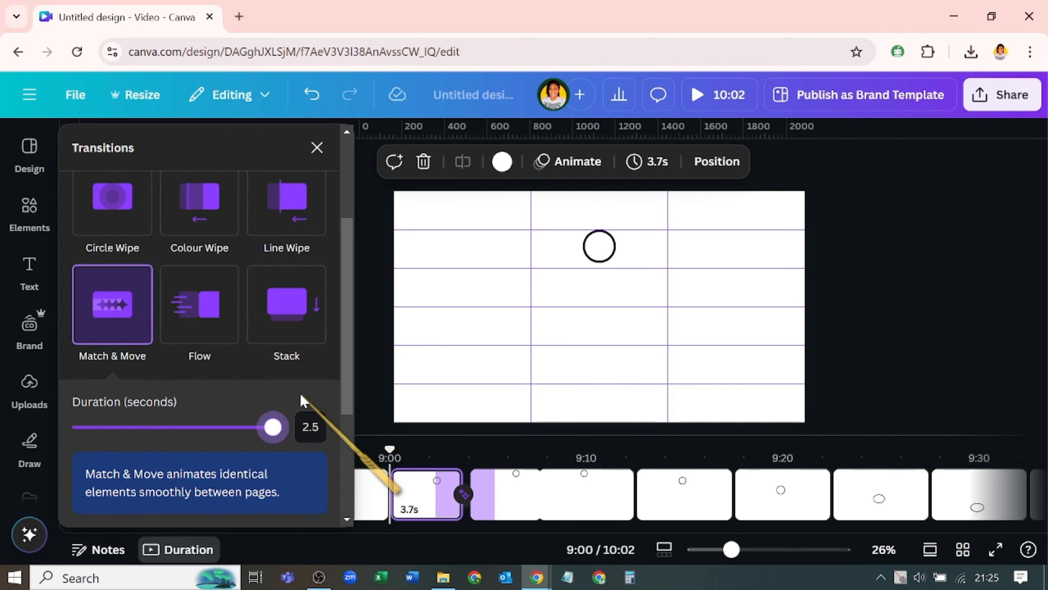
scroll(289, 413, "down", 5)
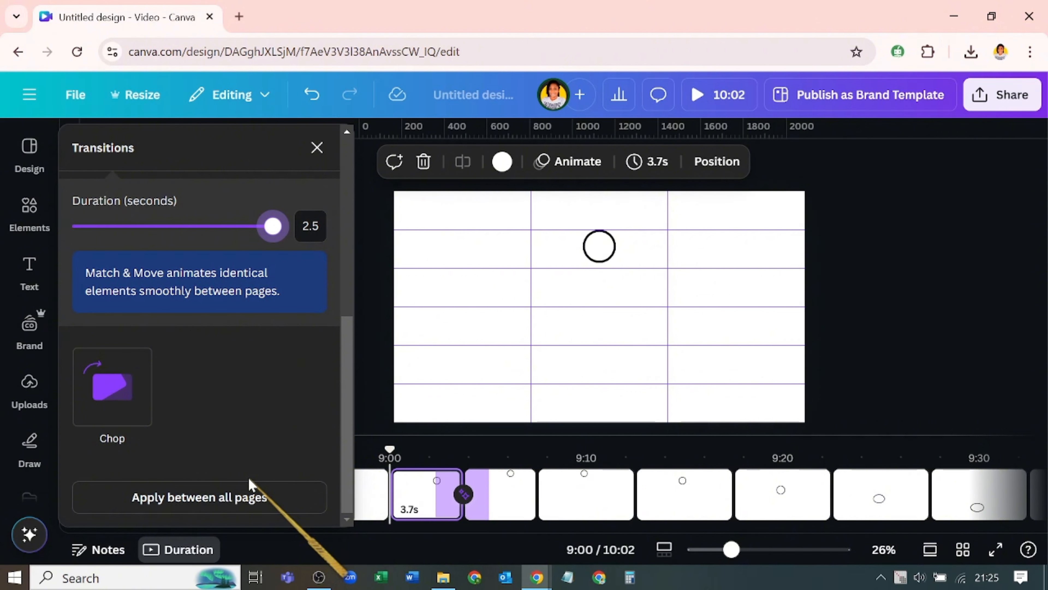
left_click(251, 493)
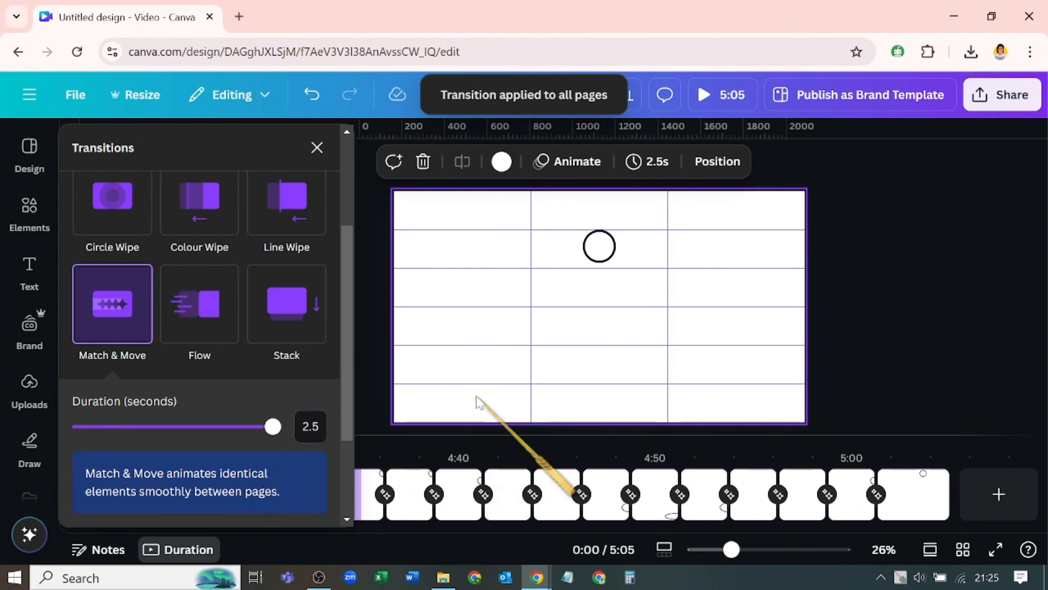
Set the page timing to 0.1 seconds and apply it to all 121 pages.
left_click(646, 165)
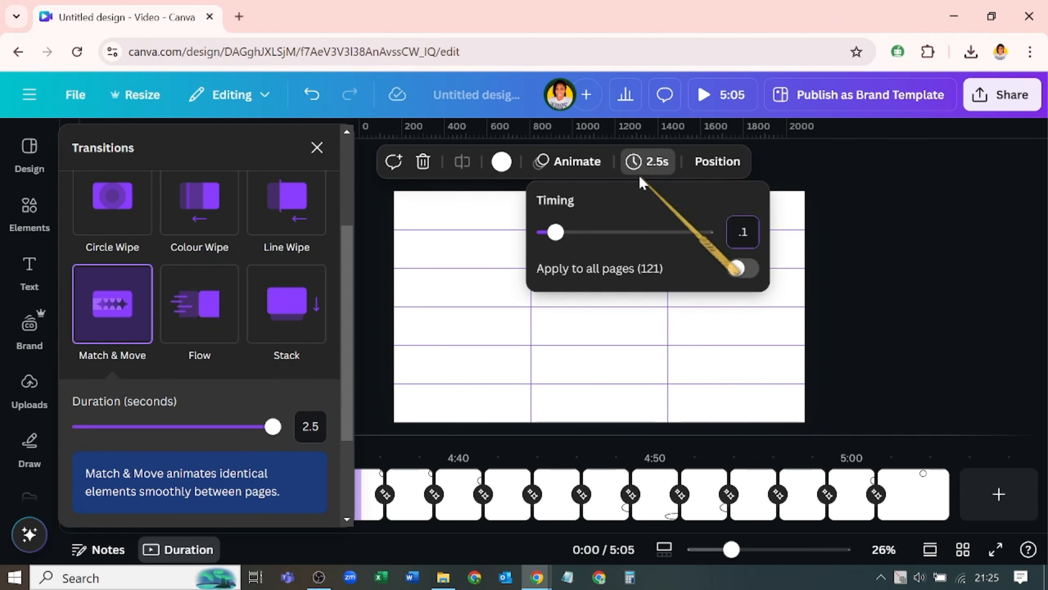
left_click(677, 205)
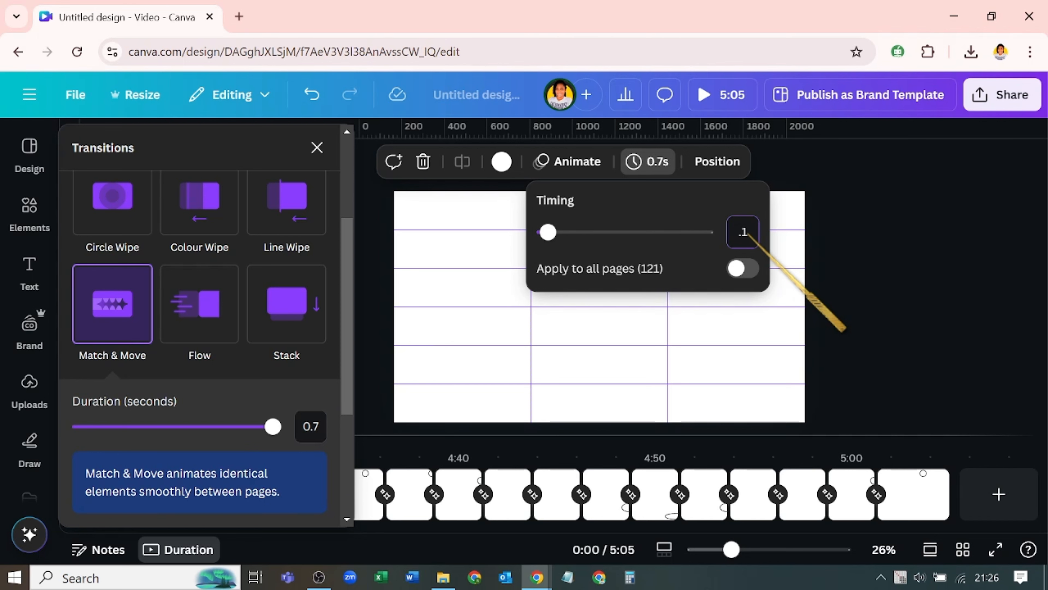
key("Return")
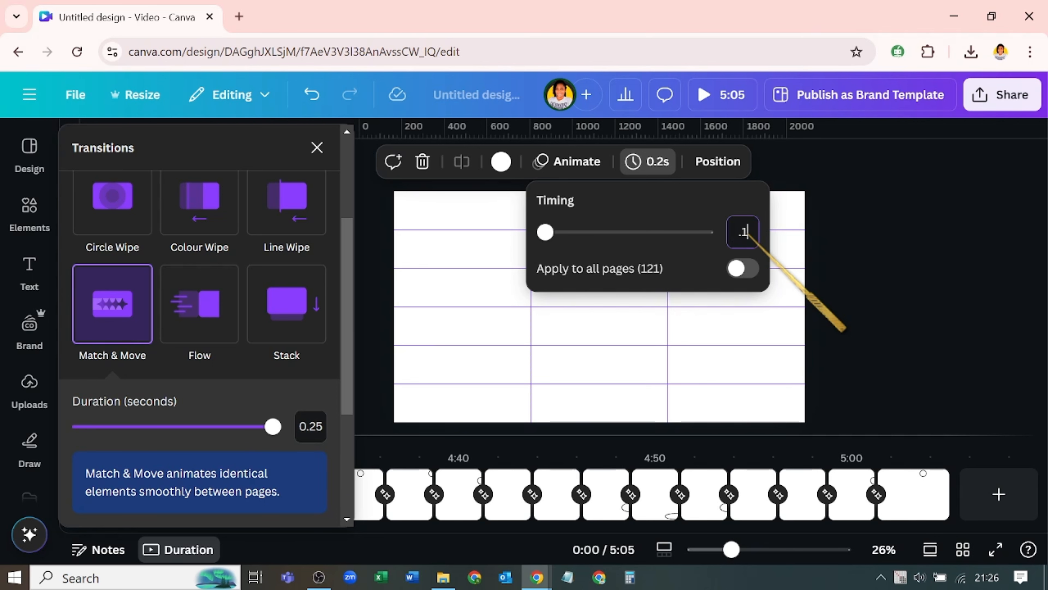
key("Return")
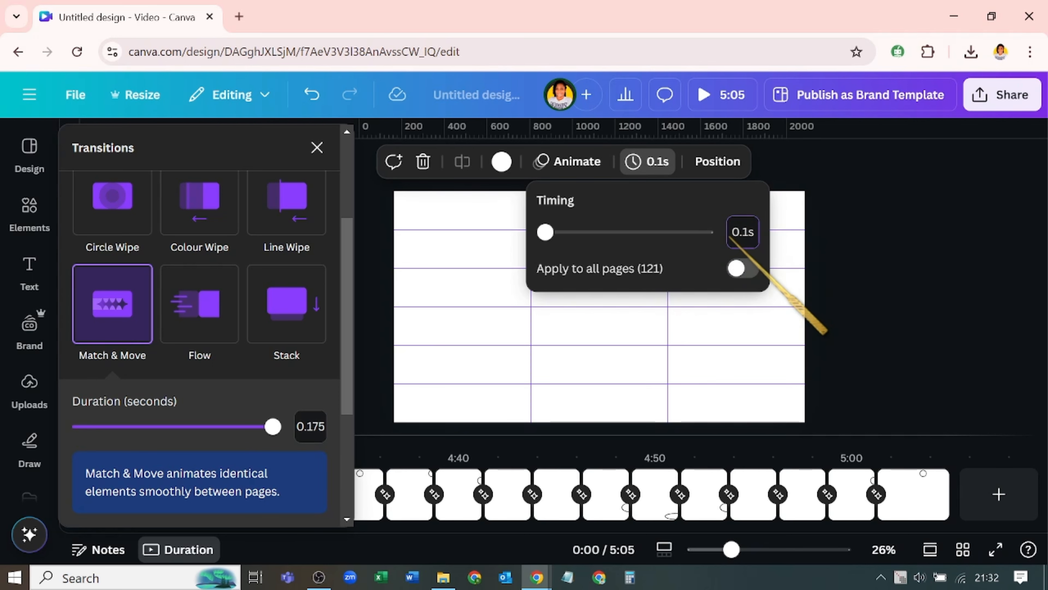
left_click(739, 232)
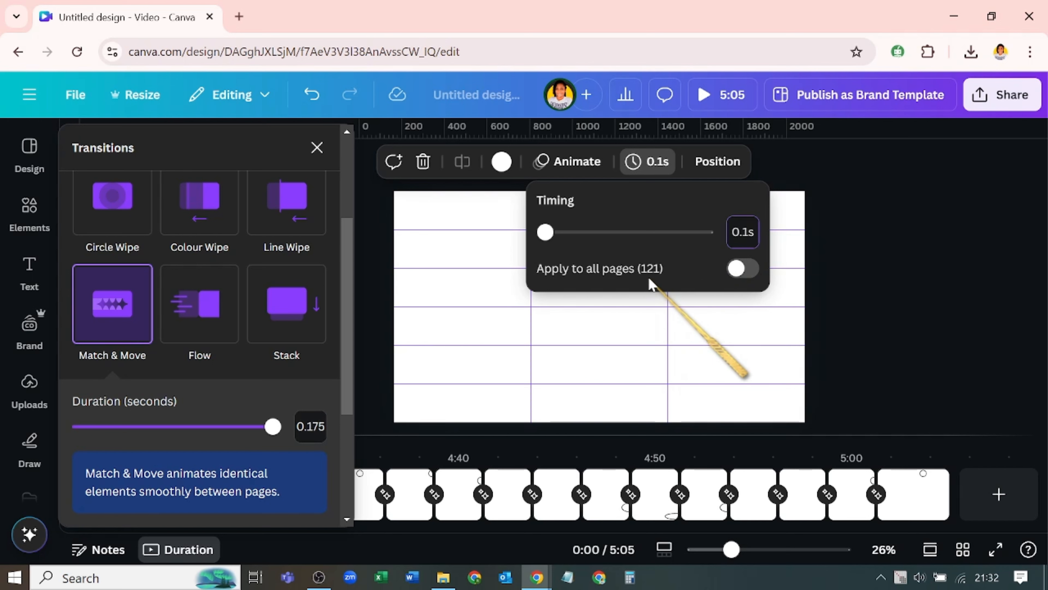
left_click(752, 273)
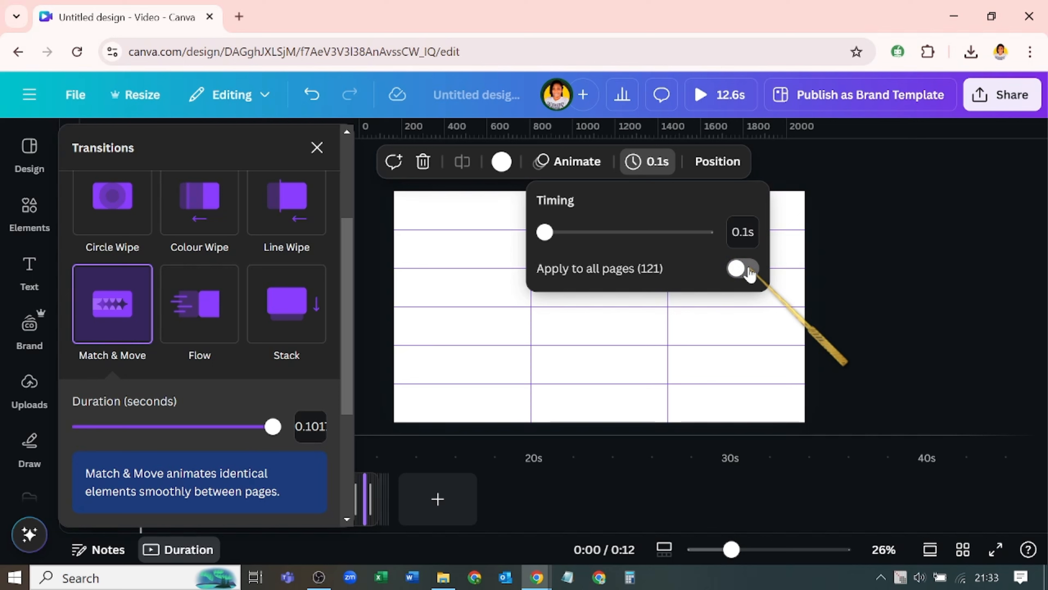
left_click(749, 270)
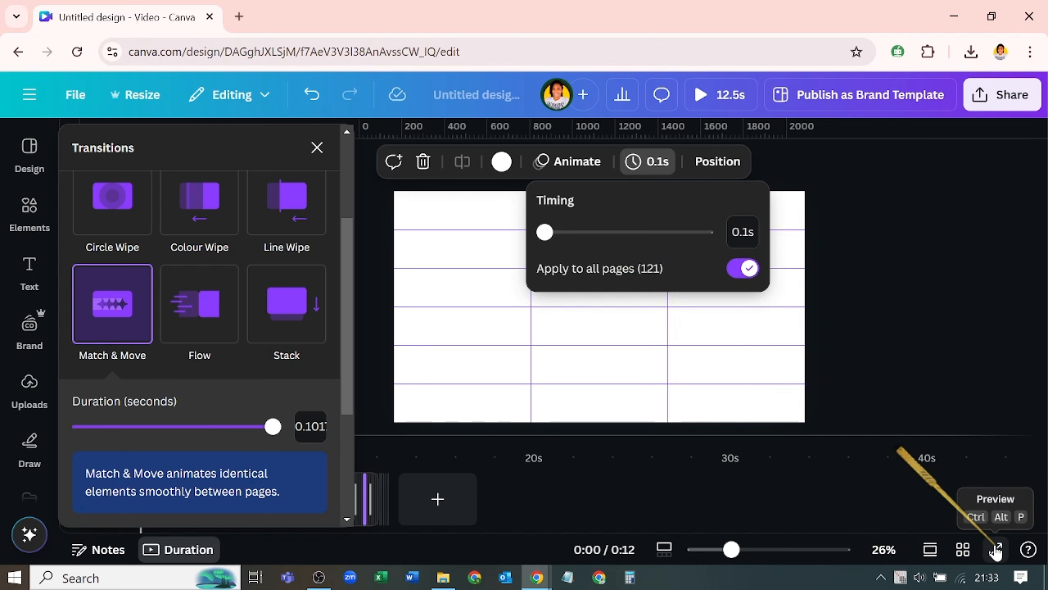
Preview the bouncing-circle animation in full screen and return to the editor with the canvas deselected.
left_click(995, 550)
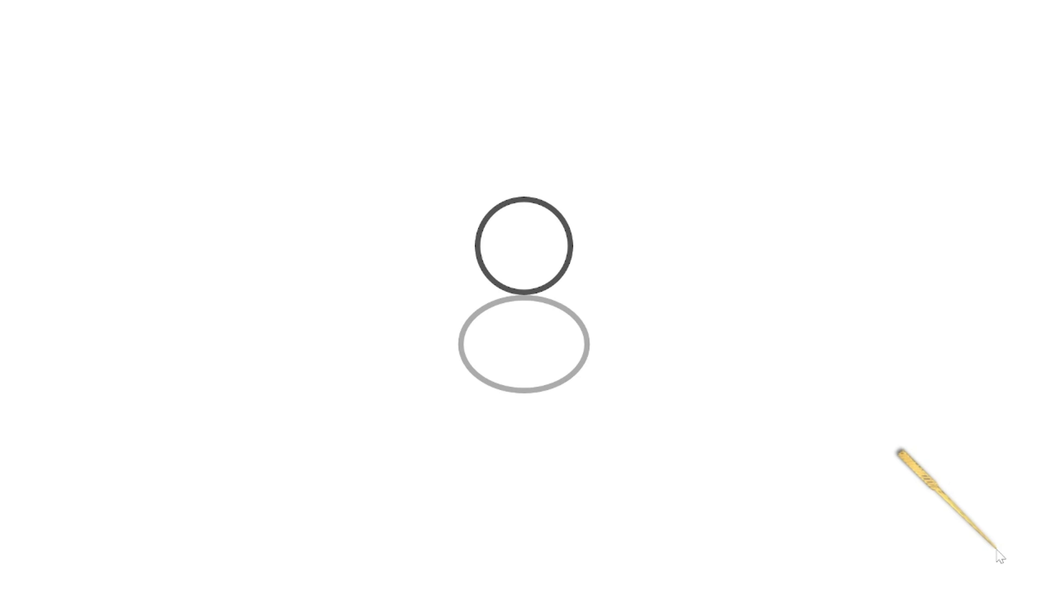
key("Escape")
left_click(937, 328)
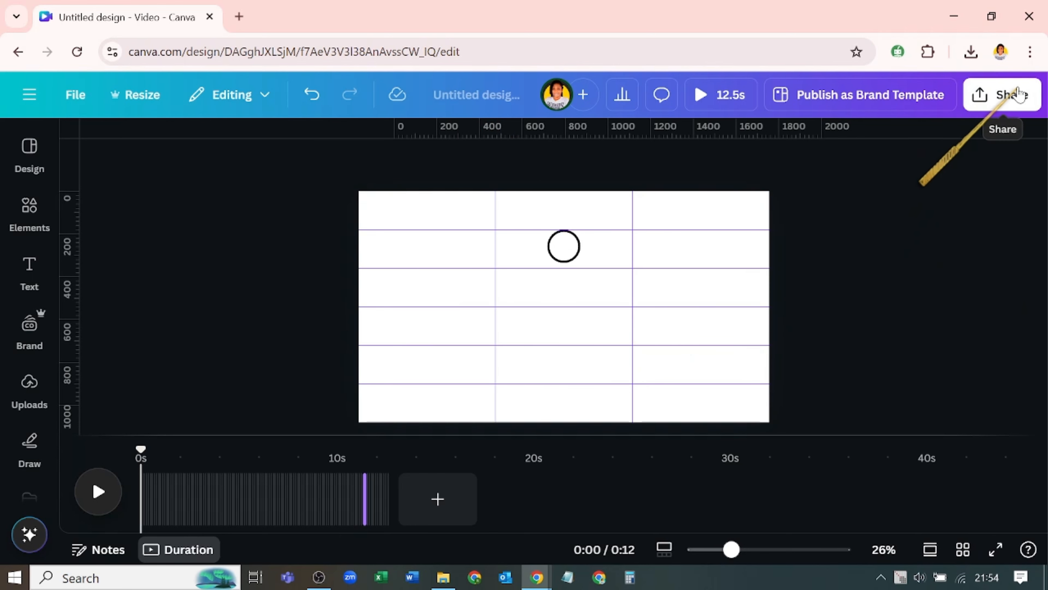
Download pages 1–121 as a single MP4 video at 4K (UHD) quality.
left_click(994, 106)
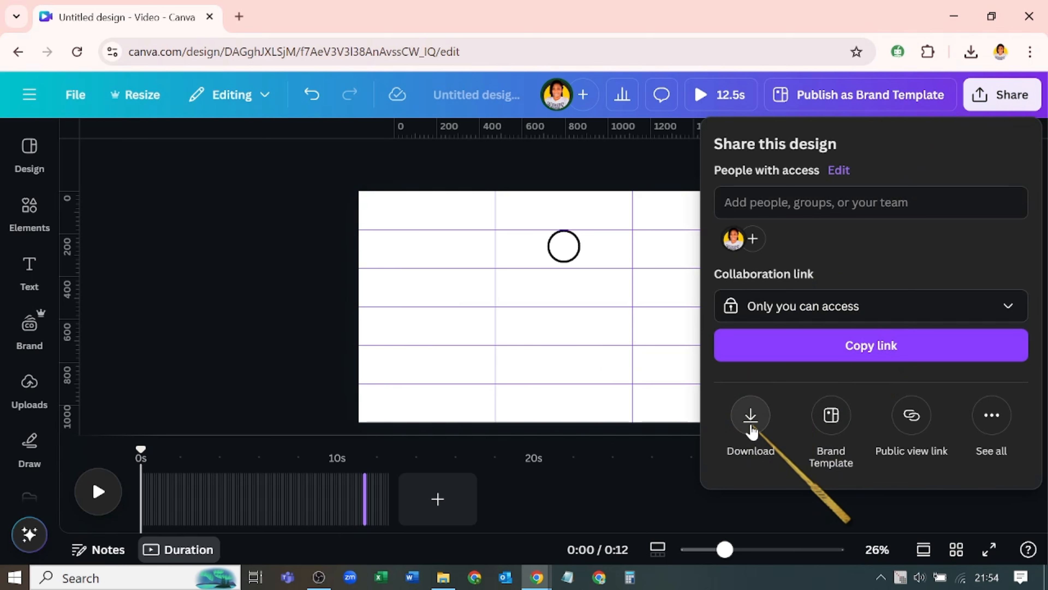
left_click(750, 415)
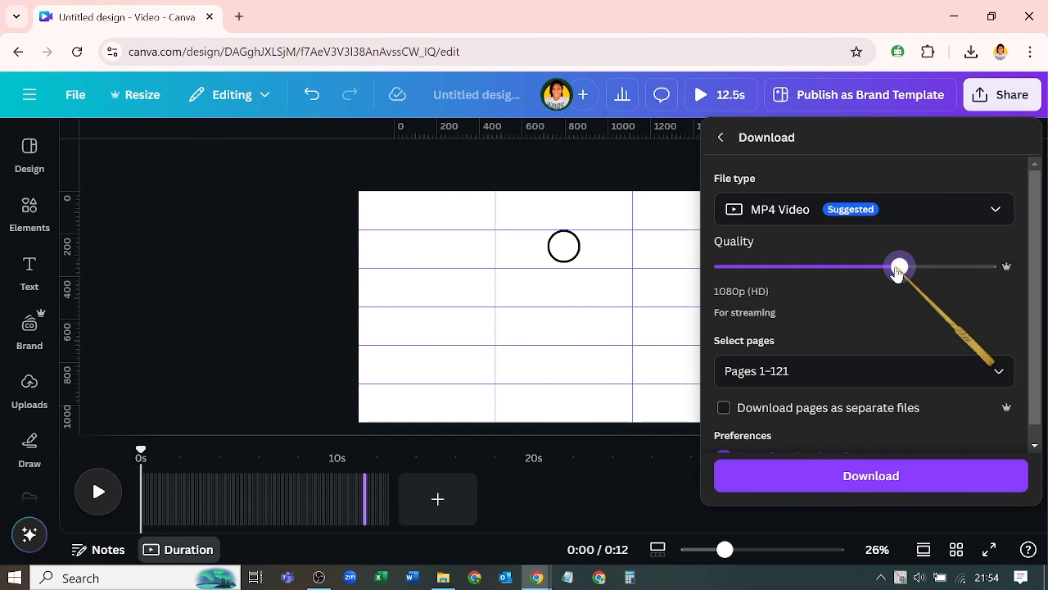
left_click(986, 268)
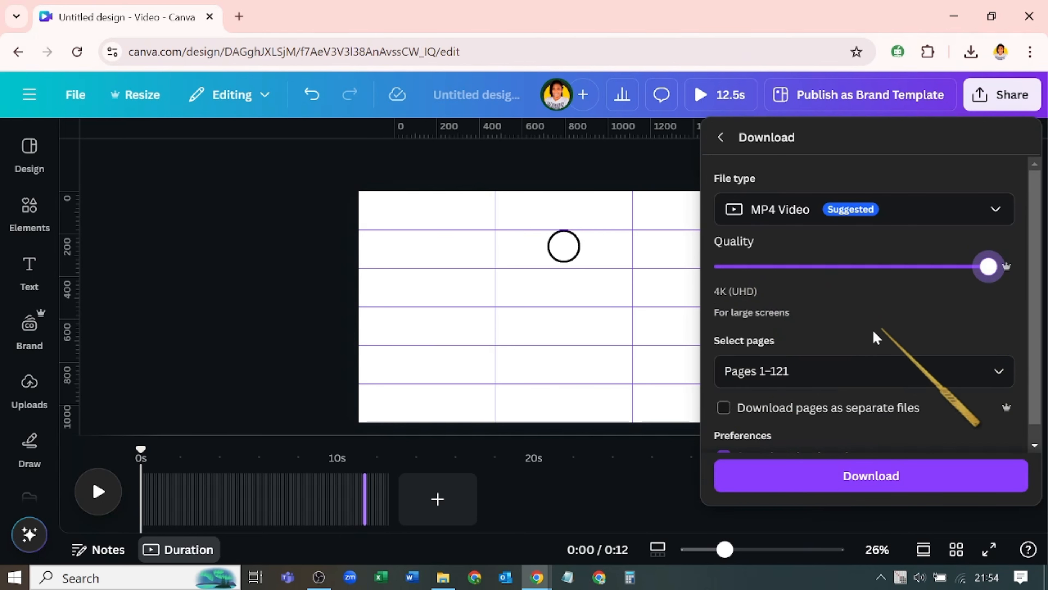
left_click(745, 410)
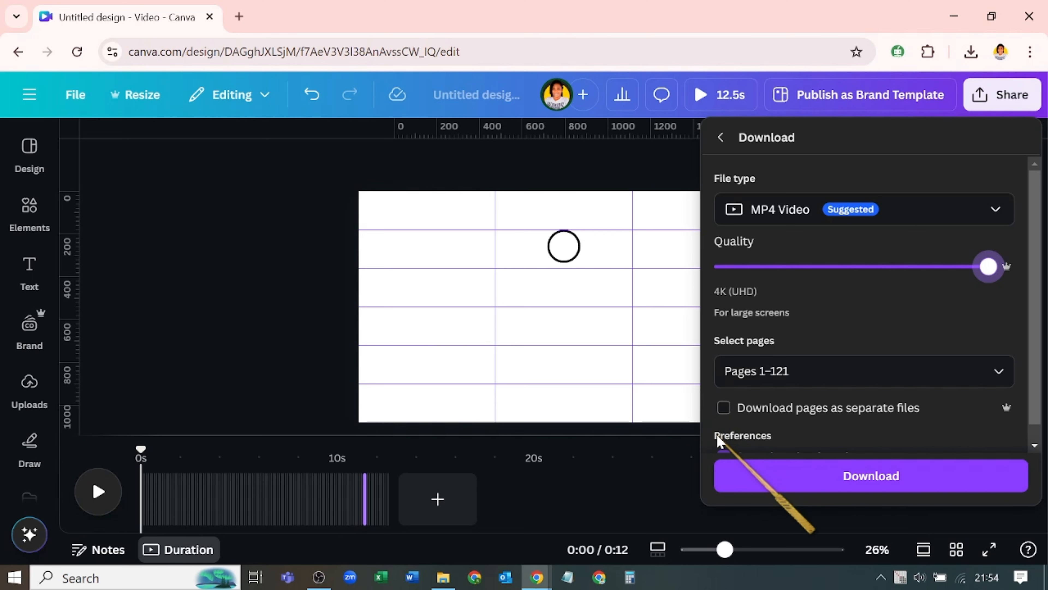
left_click(754, 473)
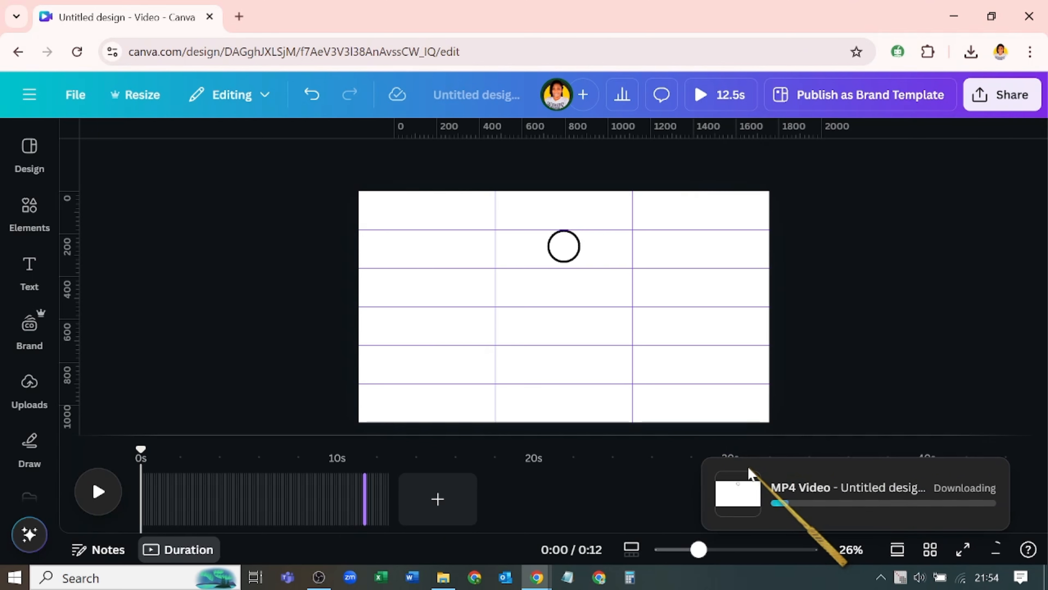
left_click(736, 493)
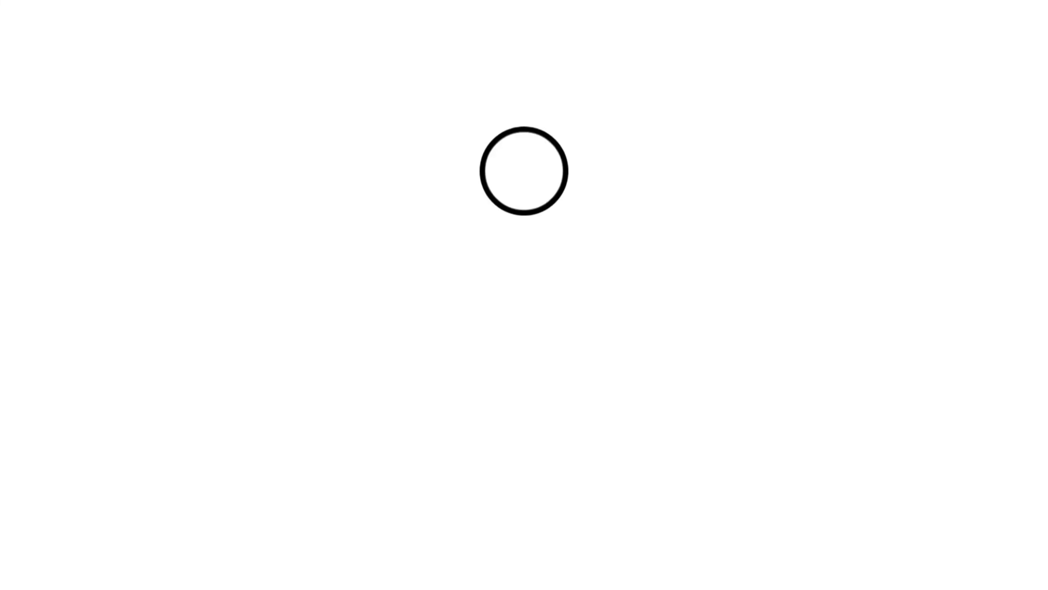